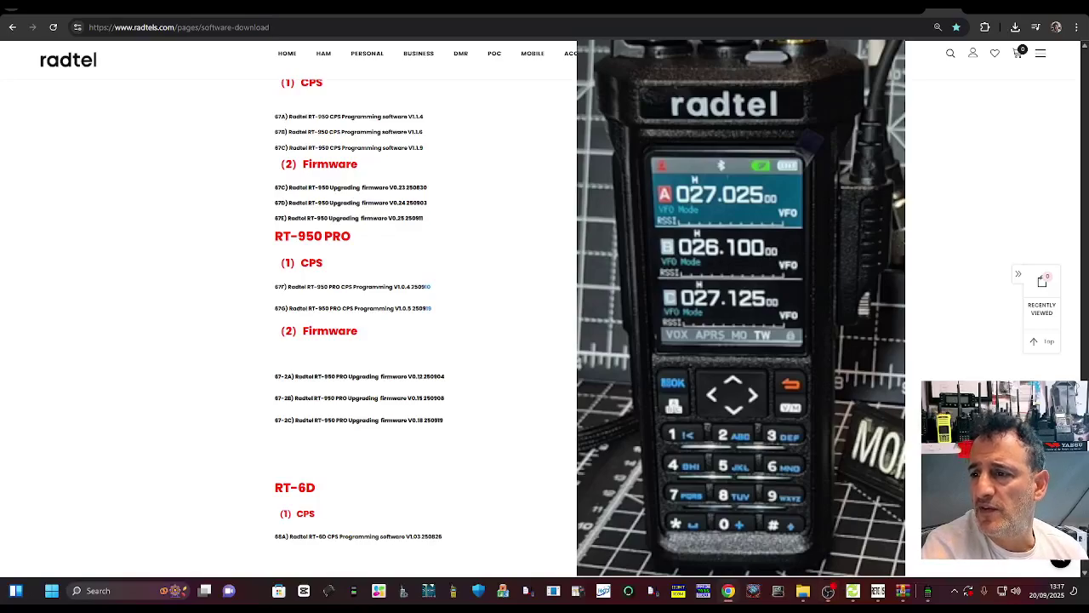
Download the RT-950 PRO CPS Programming V1.0.5 software from the Radtel software page.
{"action": "scroll", "coordinate": [938, 287], "scroll_direction": "up", "scroll_amount": 3}
{"action": "scroll", "coordinate": [426, 323], "scroll_direction": "down", "scroll_amount": 3}
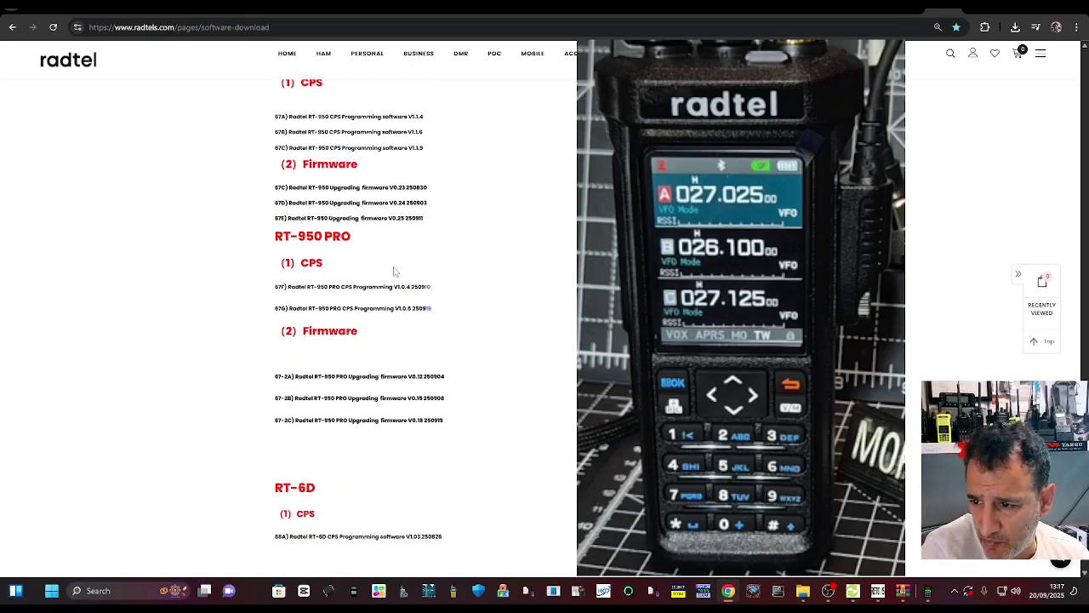
{"action": "scroll", "coordinate": [511, 282], "scroll_direction": "up", "scroll_amount": 1}
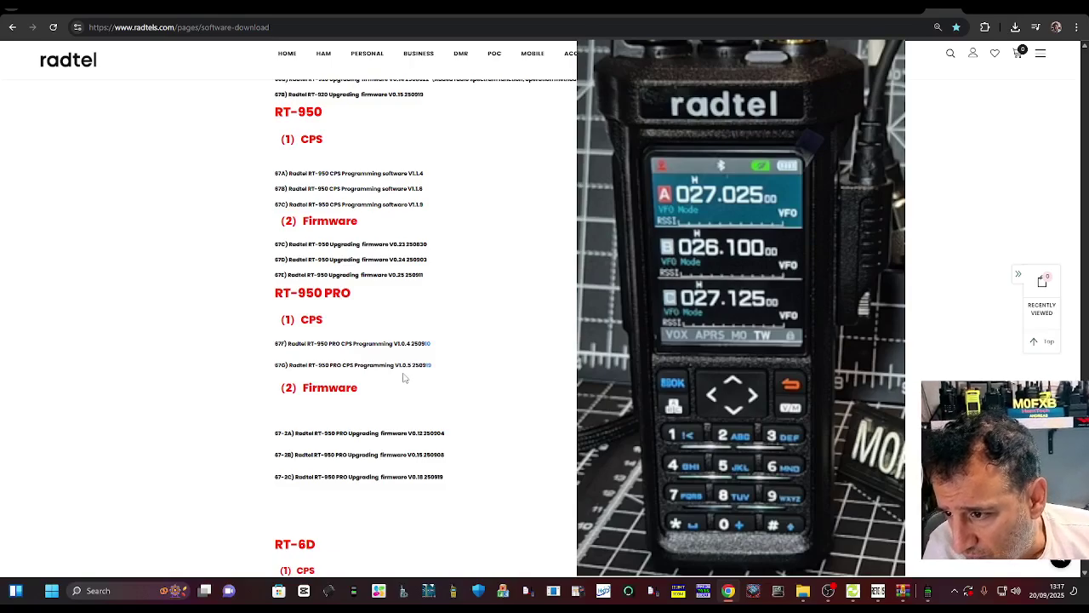
{"action": "left_click", "coordinate": [423, 369]}
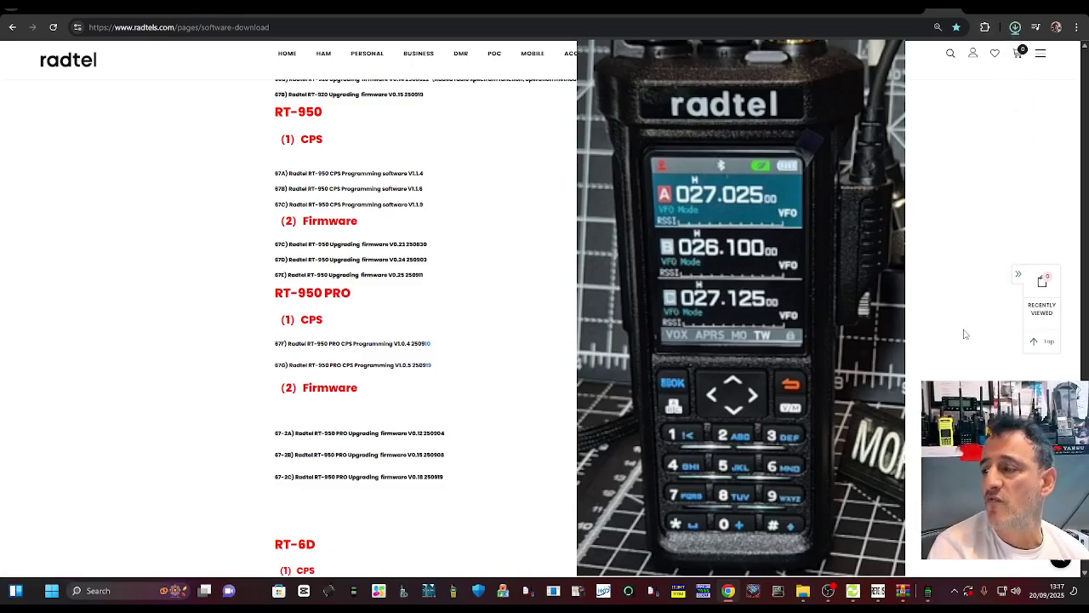
Switch to the RT-950PRO_CPS program and accept COM3 as its serial port.
{"action": "left_click", "coordinate": [929, 596]}
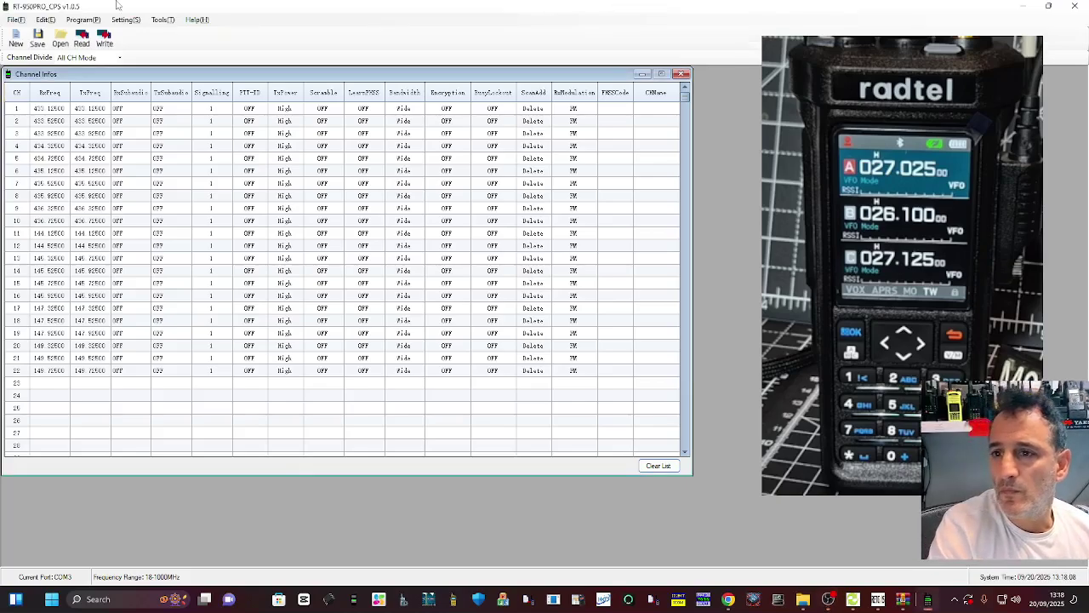
{"action": "left_click", "coordinate": [120, 21]}
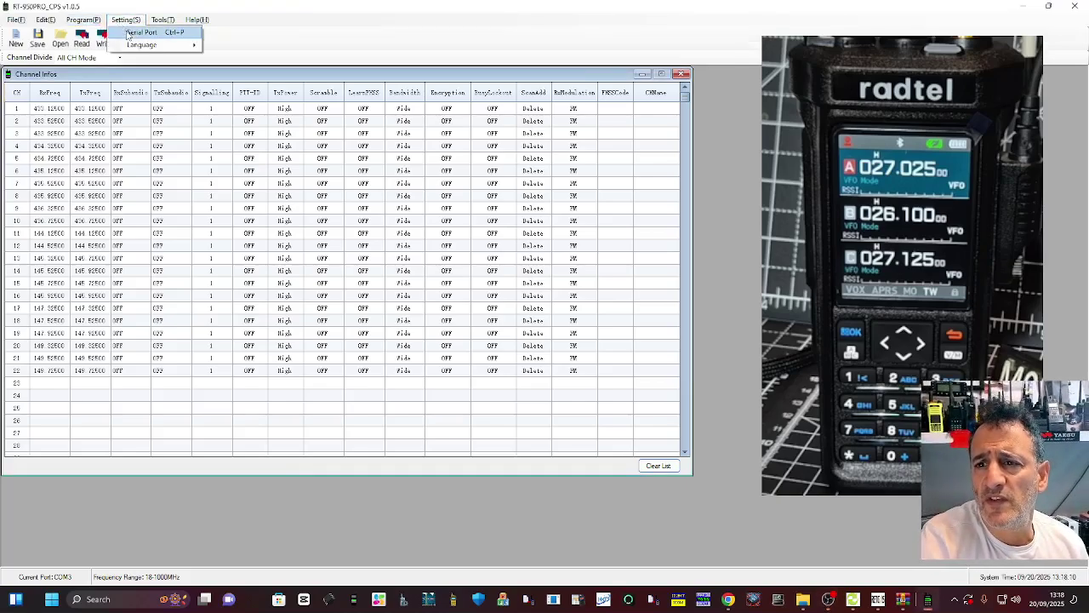
{"action": "left_click", "coordinate": [141, 31]}
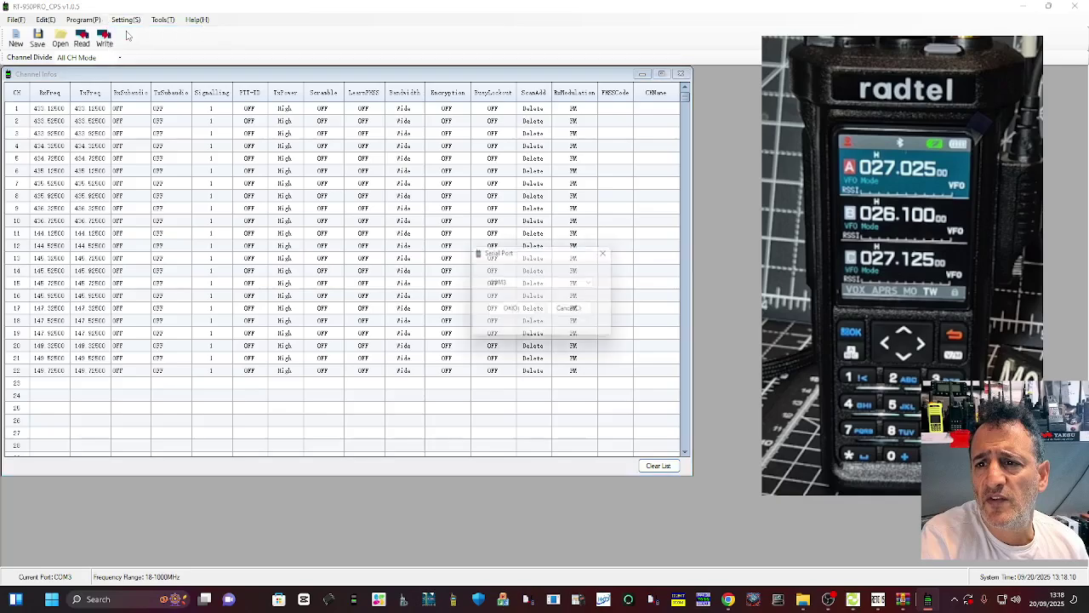
{"action": "left_click", "coordinate": [512, 311]}
Read the data from the connected radio into the programming software.
{"action": "left_click", "coordinate": [82, 38]}
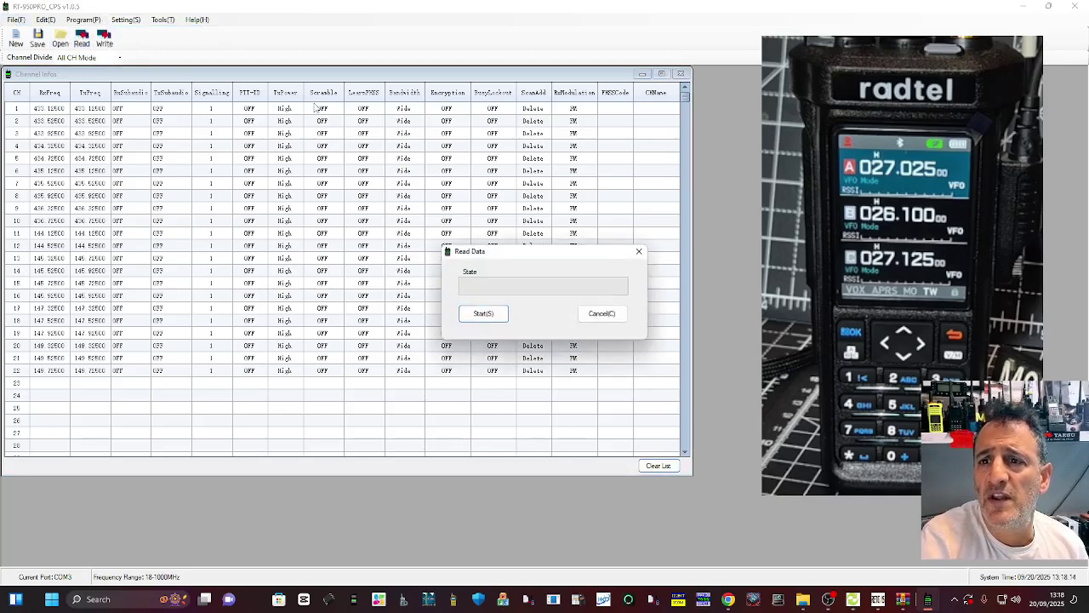
{"action": "left_click", "coordinate": [483, 314]}
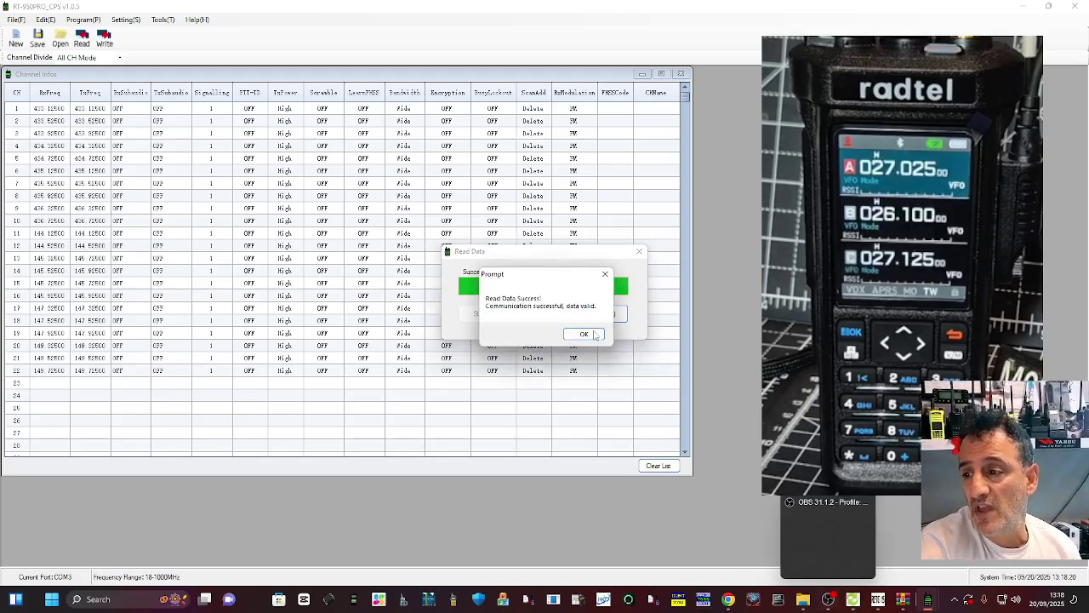
{"action": "left_click", "coordinate": [595, 335]}
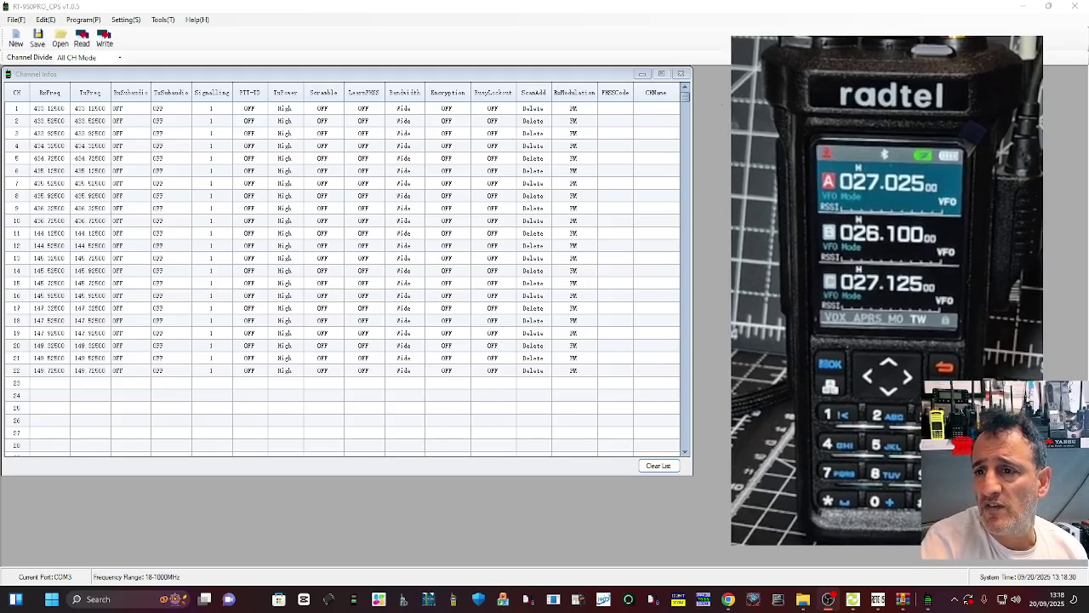
Set both the receive and transmit frequencies of channel 1 to 434.550.
{"action": "double_click", "coordinate": [49, 108]}
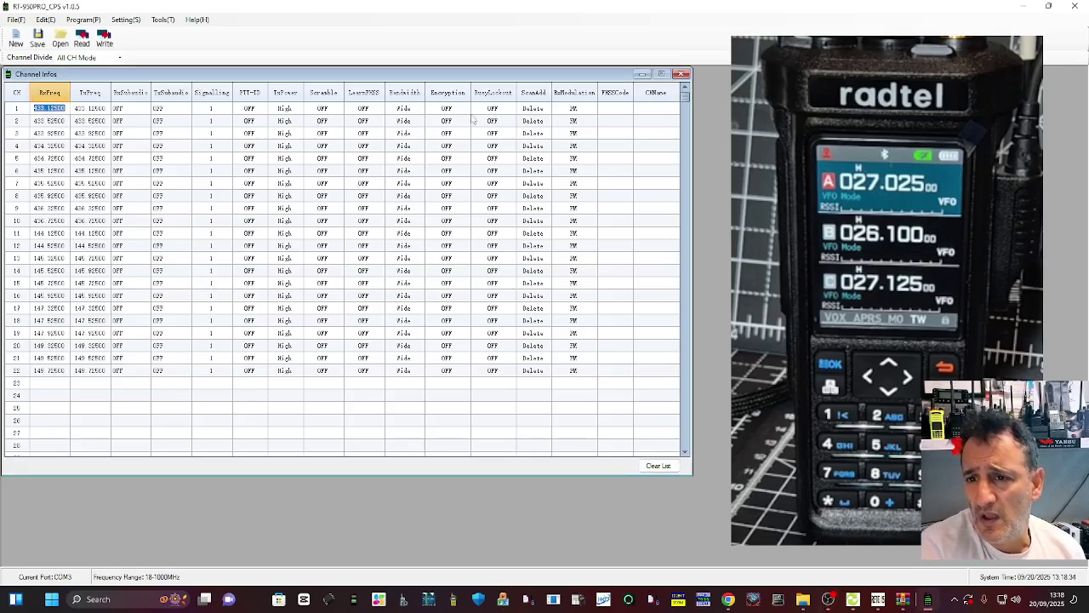
{"action": "type", "text": "434"}
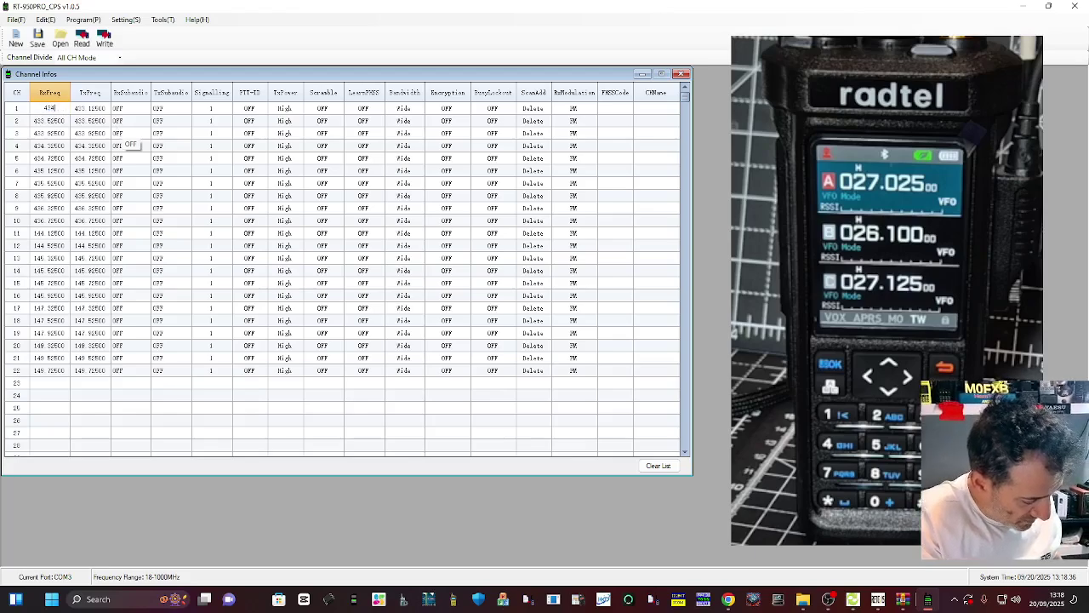
{"action": "type", "text": ".55"}
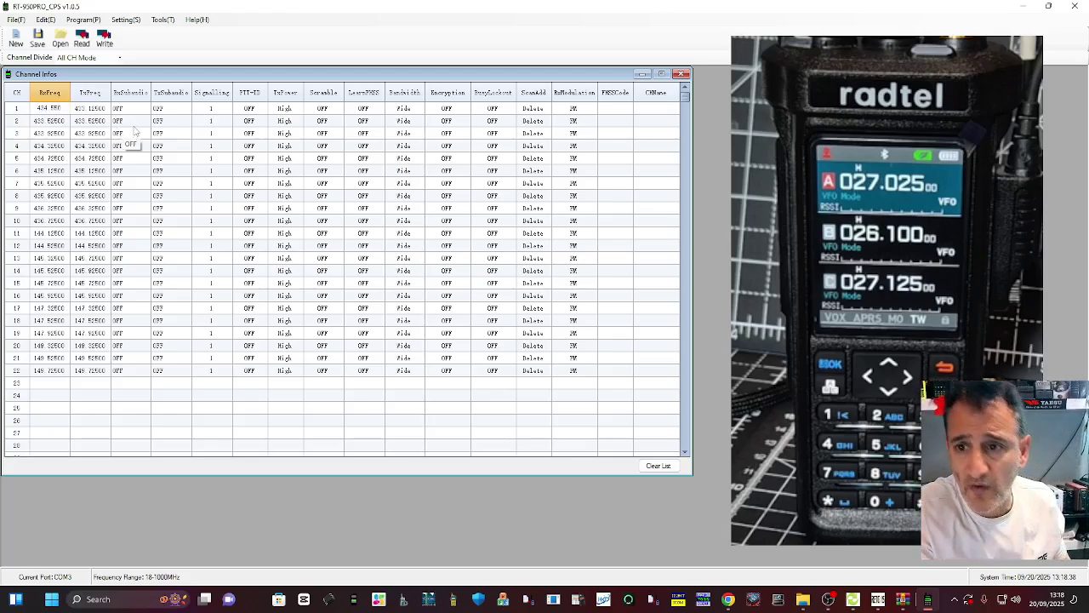
{"action": "left_click", "coordinate": [97, 109]}
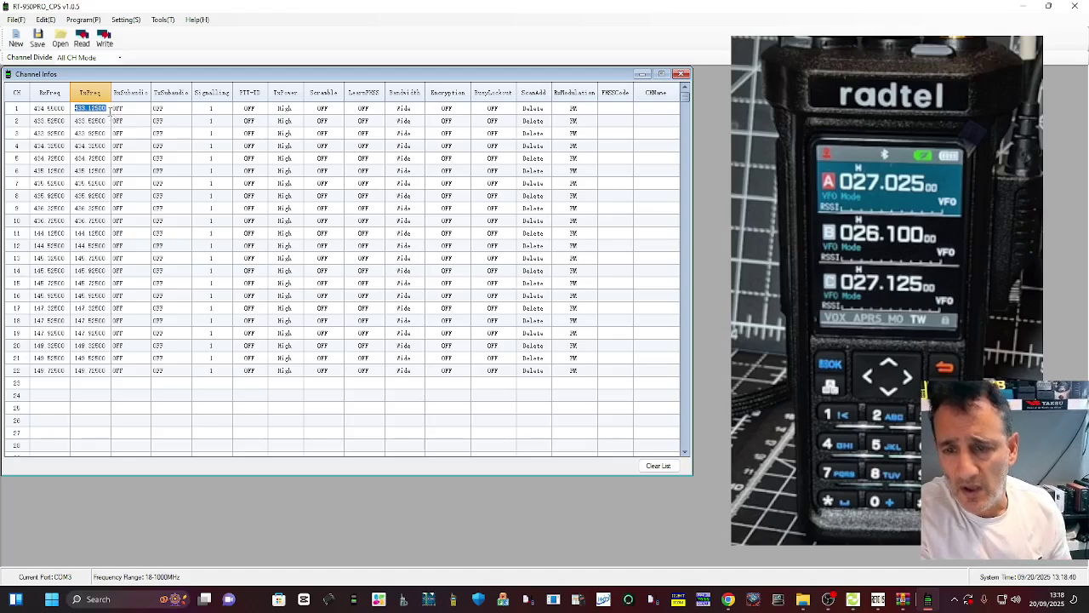
{"action": "type", "text": "434"}
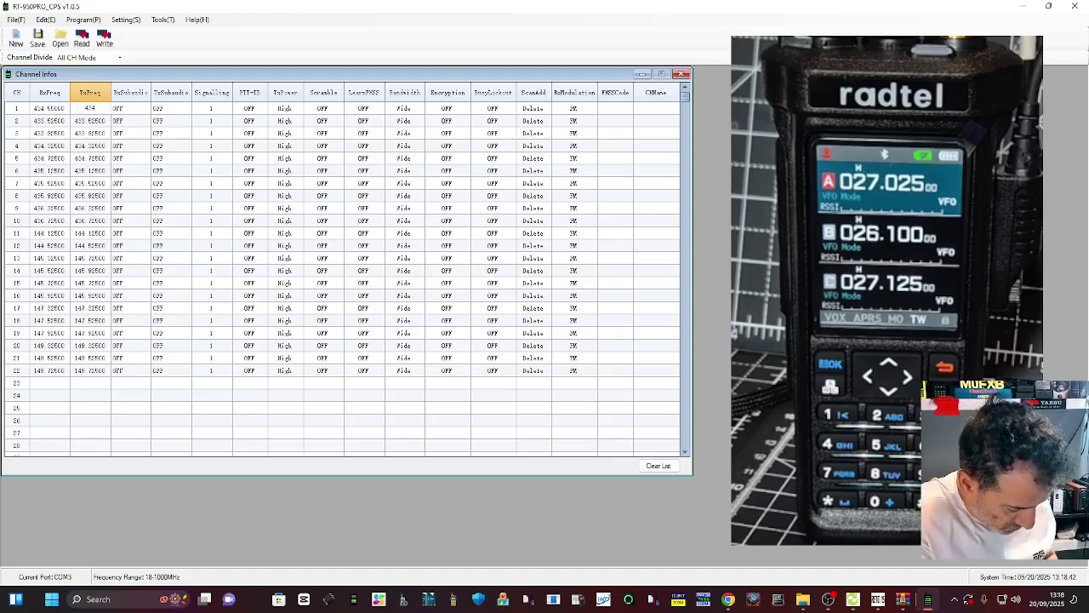
{"action": "type", "text": ".55"}
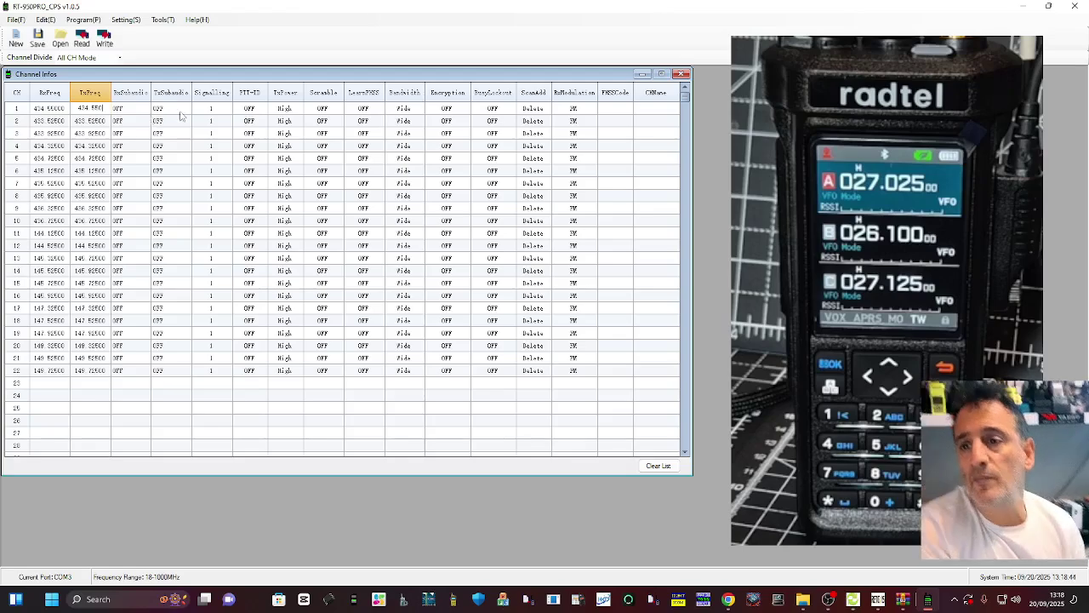
{"action": "key", "text": "BackSpace"}
{"action": "key", "text": "BackSpace"}
{"action": "key", "text": "BackSpace"}
{"action": "key", "text": "BackSpace"}
{"action": "key", "text": "BackSpace"}
{"action": "key", "text": "BackSpace"}
Set channel 1's transmit sub-audio tone to 77.0 and name the channel HUBNET.
{"action": "left_click", "coordinate": [184, 111]}
{"action": "left_click", "coordinate": [184, 110]}
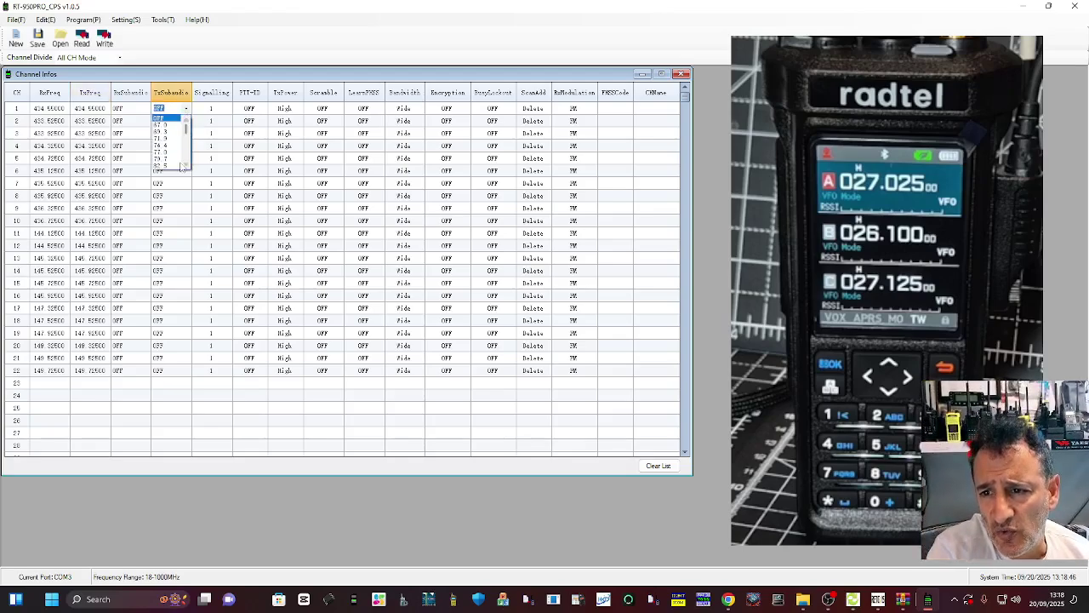
{"action": "left_click", "coordinate": [176, 154]}
{"action": "left_click", "coordinate": [657, 107]}
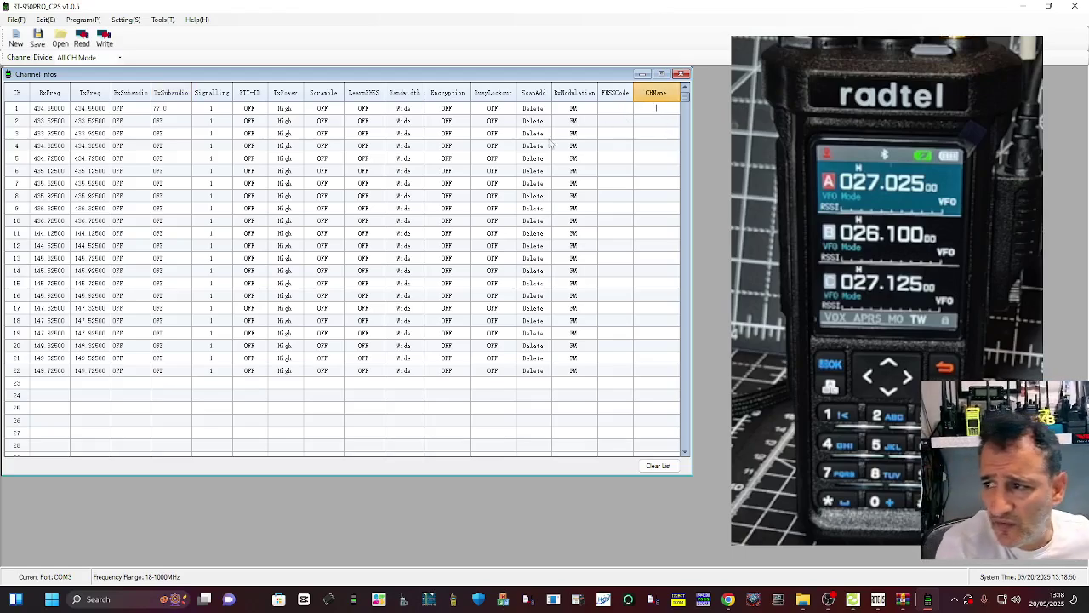
{"action": "type", "text": "MRNET"}
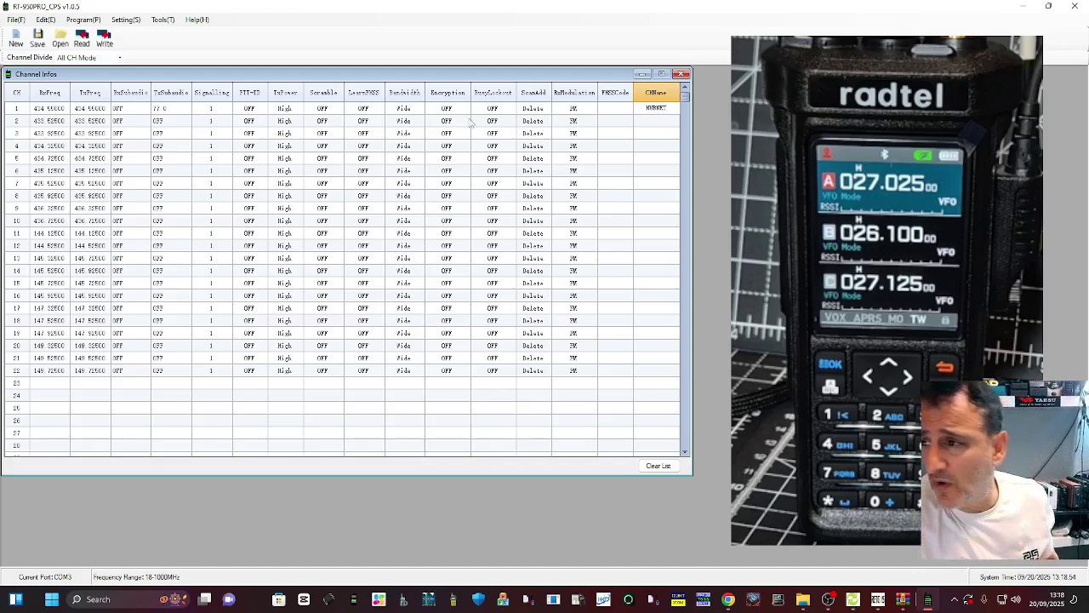
Set channel 2's receive frequency to 145.600 and its transmit frequency to 145.000.
{"action": "left_click", "coordinate": [51, 122]}
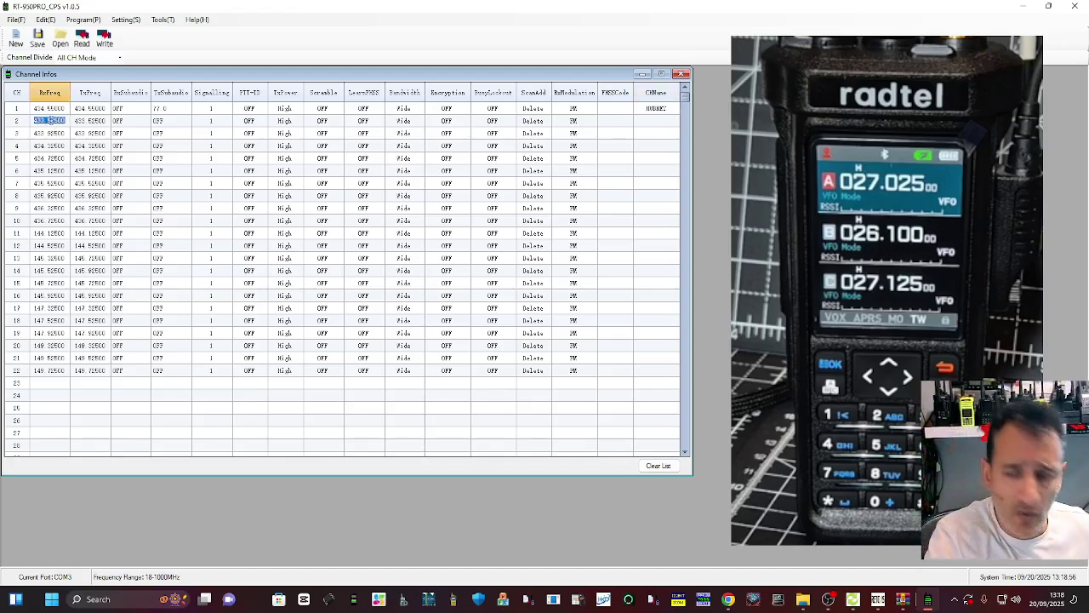
{"action": "type", "text": "1"}
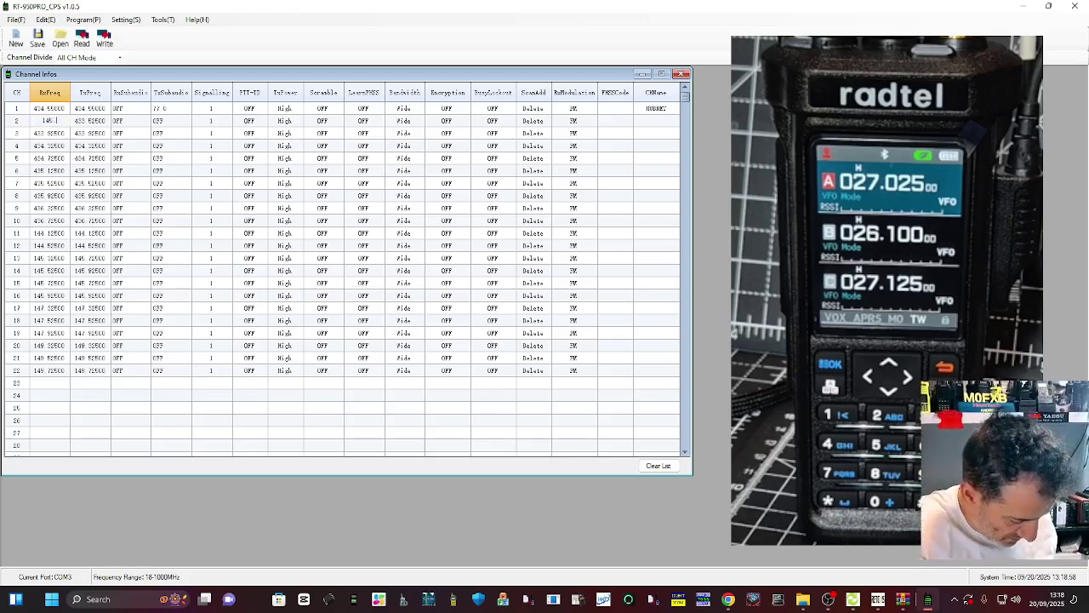
{"action": "type", "text": "45.6"}
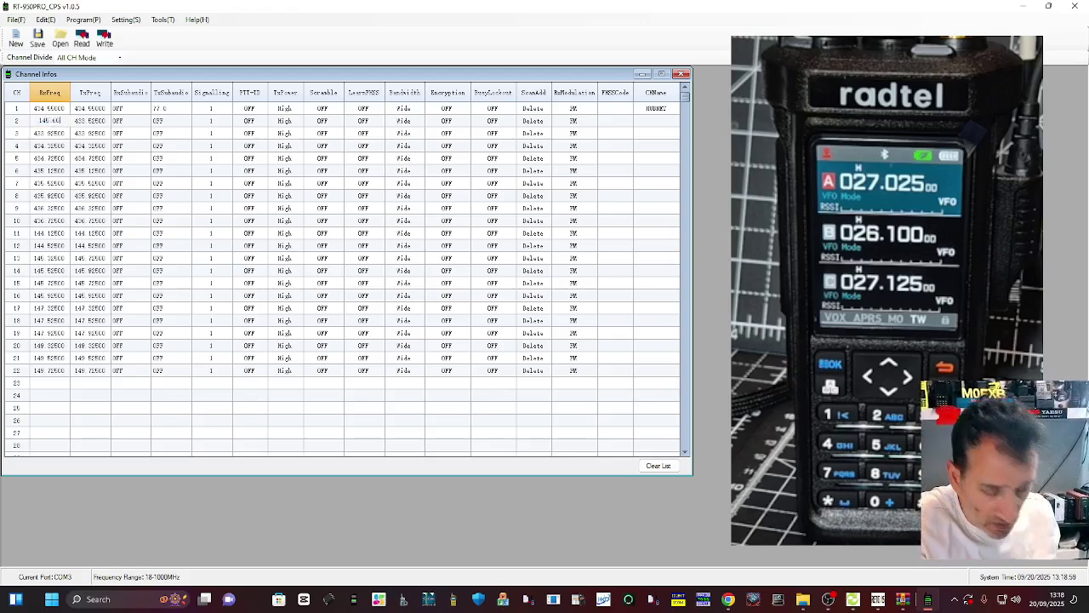
{"action": "left_click", "coordinate": [106, 121]}
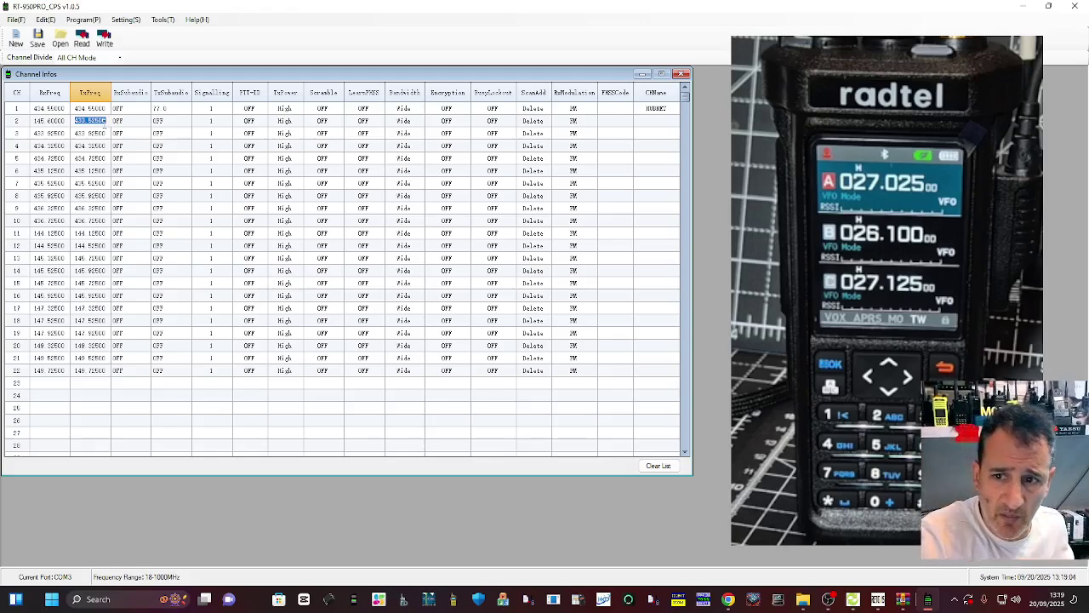
{"action": "type", "text": "145"}
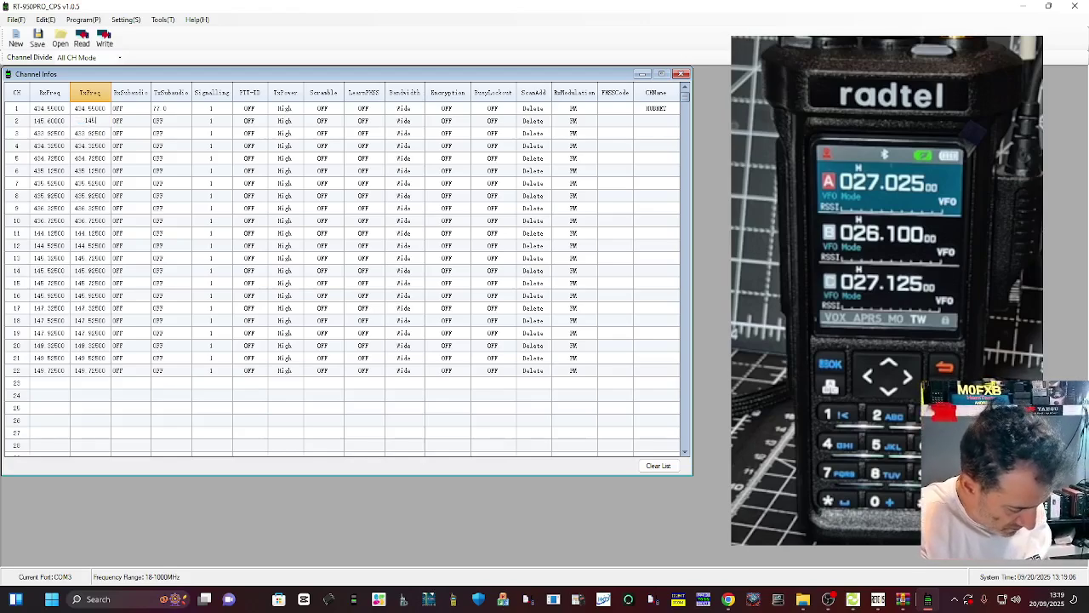
{"action": "type", "text": ".600"}
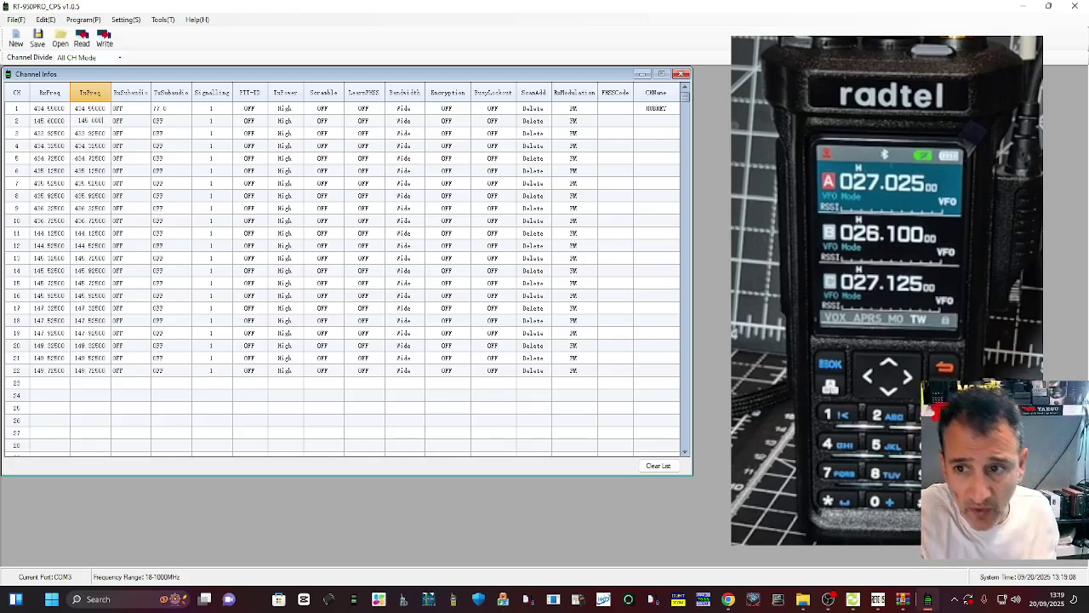
Set channel 2's transmit sub-audio tone to 94.8 and name the channel GB3WR.
{"action": "left_click", "coordinate": [188, 124]}
{"action": "left_click", "coordinate": [187, 124]}
{"action": "scroll", "coordinate": [174, 158], "scroll_direction": "down", "scroll_amount": 2}
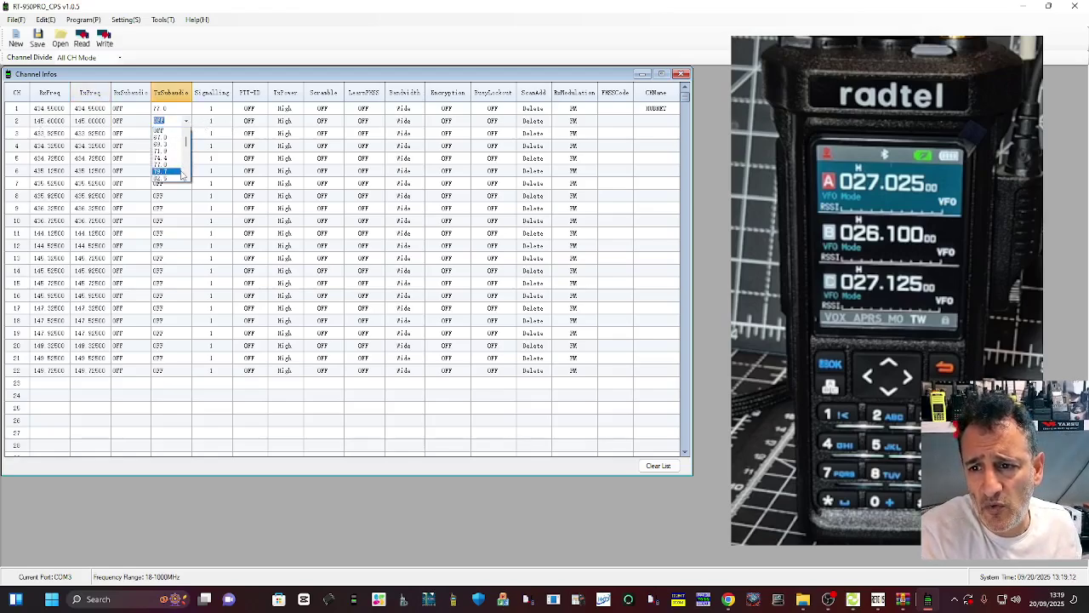
{"action": "left_click", "coordinate": [175, 172]}
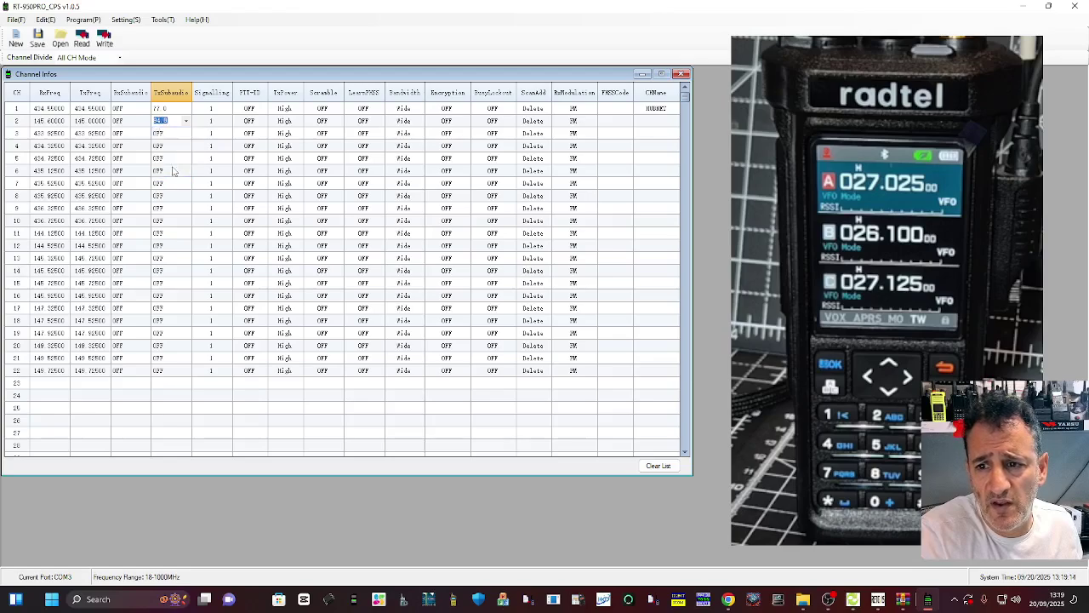
{"action": "left_click", "coordinate": [655, 121]}
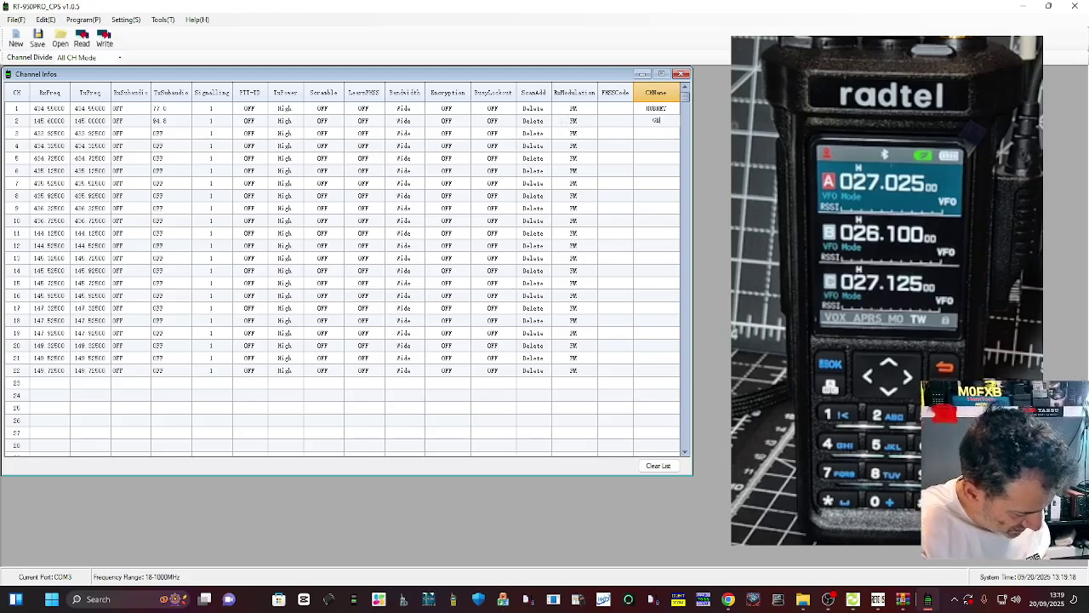
{"action": "type", "text": "GB3VM"}
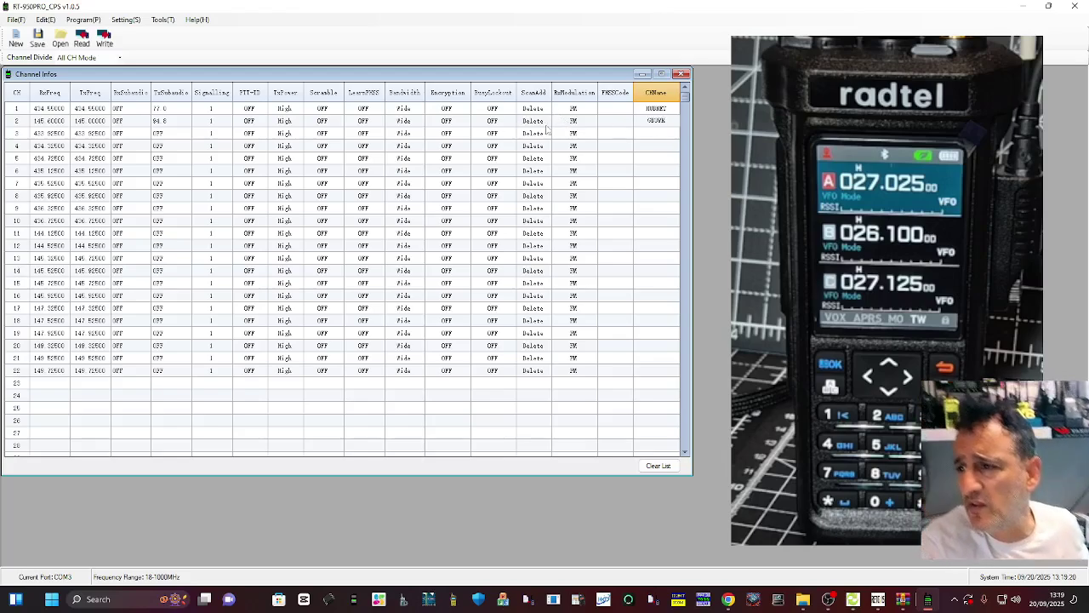
Check the receive modulation choices for channel 2, keeping FM.
{"action": "left_click", "coordinate": [590, 126]}
{"action": "left_click", "coordinate": [592, 126]}
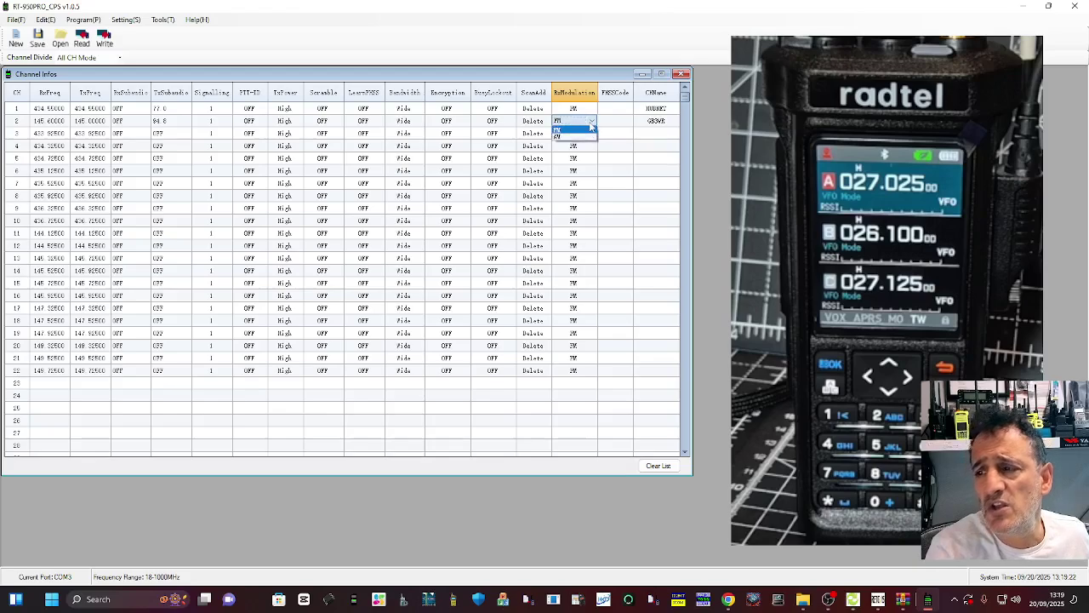
{"action": "left_click", "coordinate": [591, 127]}
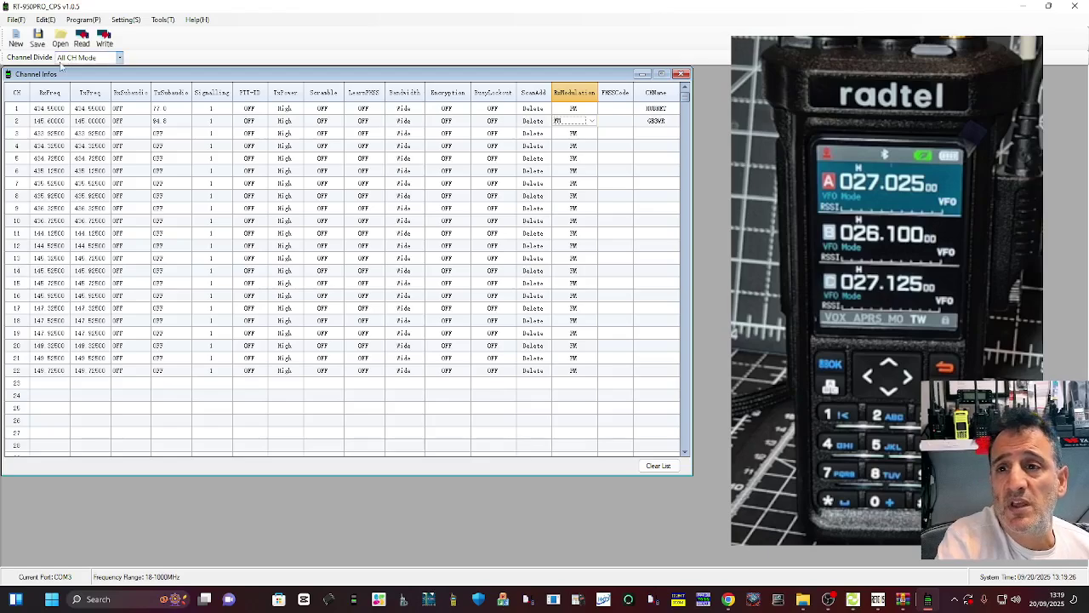
Open the APRS Info settings and look at the options of the APRS Switch.
{"action": "left_click", "coordinate": [43, 21]}
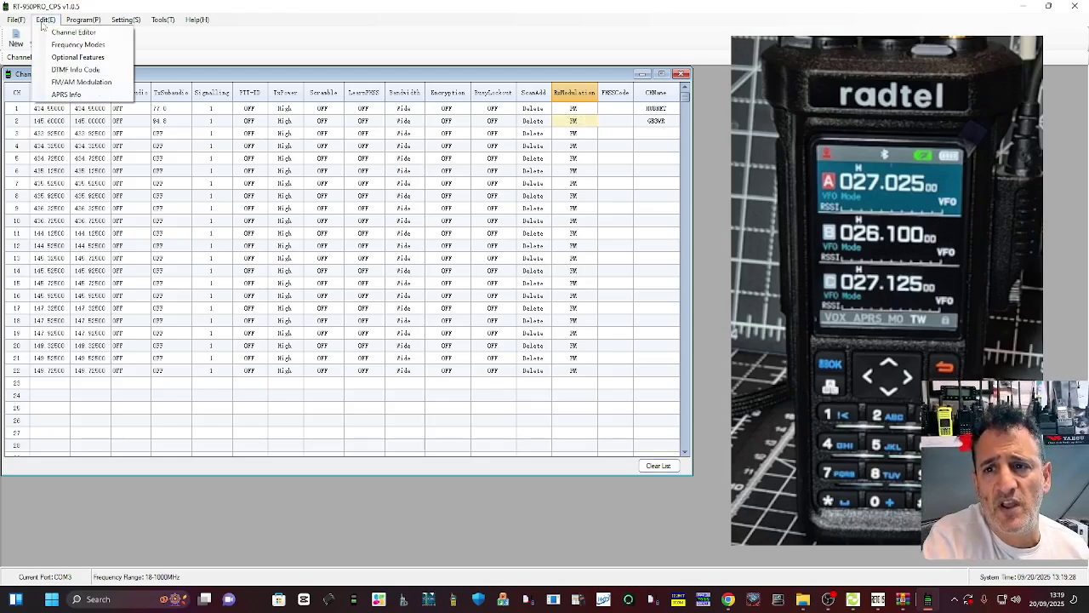
{"action": "left_click", "coordinate": [43, 22]}
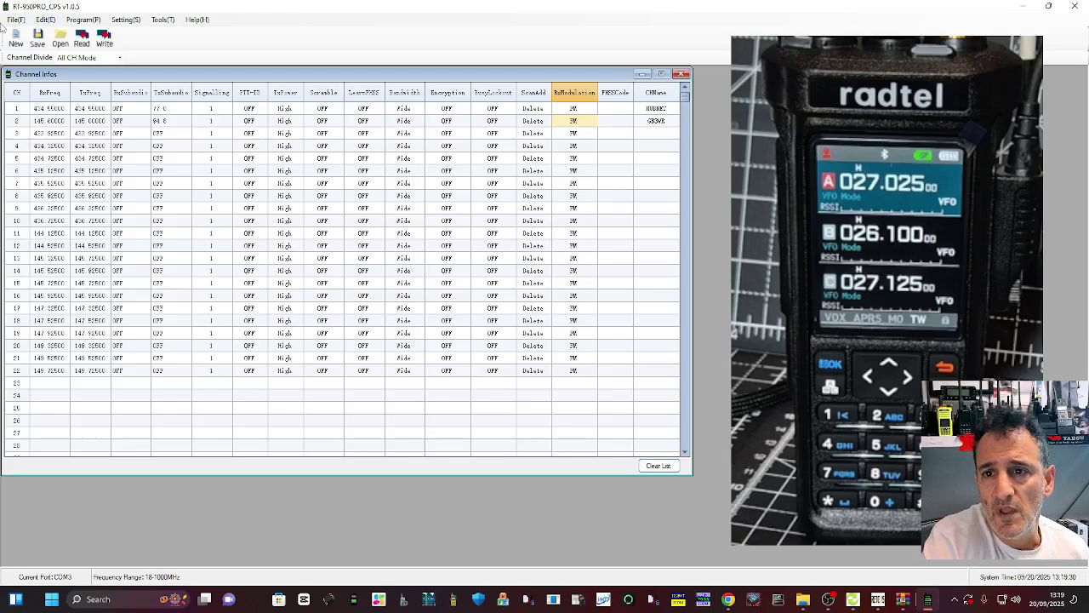
{"action": "left_click", "coordinate": [42, 20]}
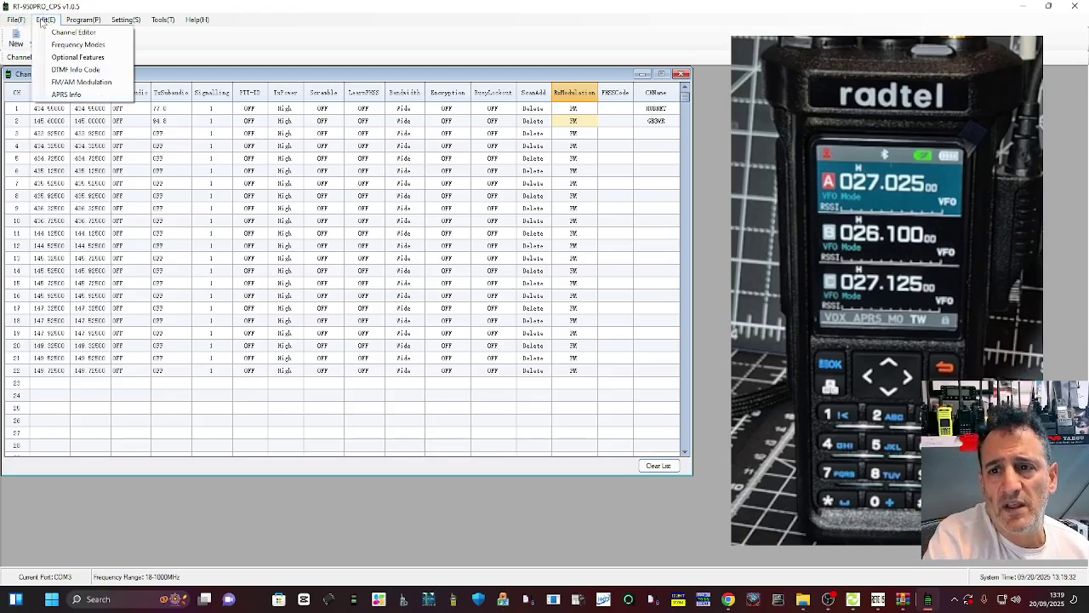
{"action": "left_click", "coordinate": [79, 96]}
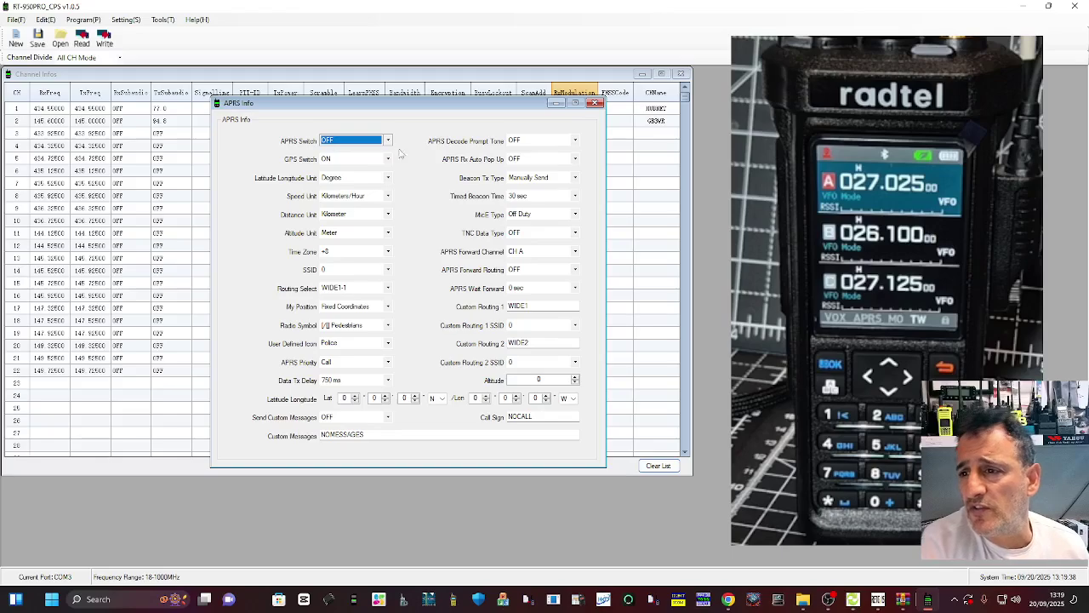
{"action": "left_click", "coordinate": [389, 142]}
{"action": "left_click", "coordinate": [389, 142]}
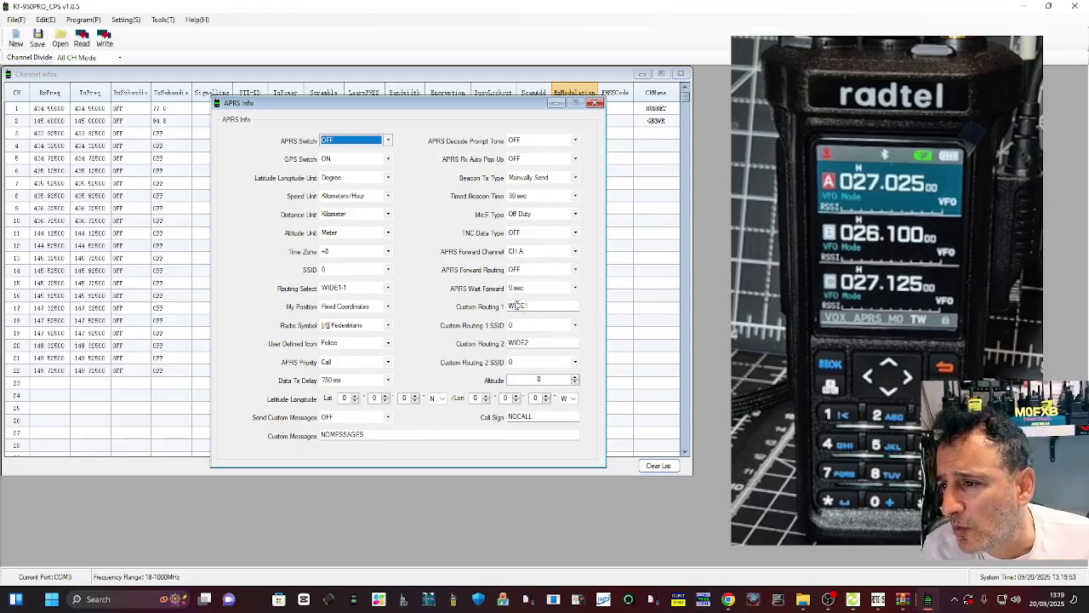
Replace the placeholder Call Sign in the APRS settings with the operator's own call sign.
{"action": "left_click", "coordinate": [536, 416]}
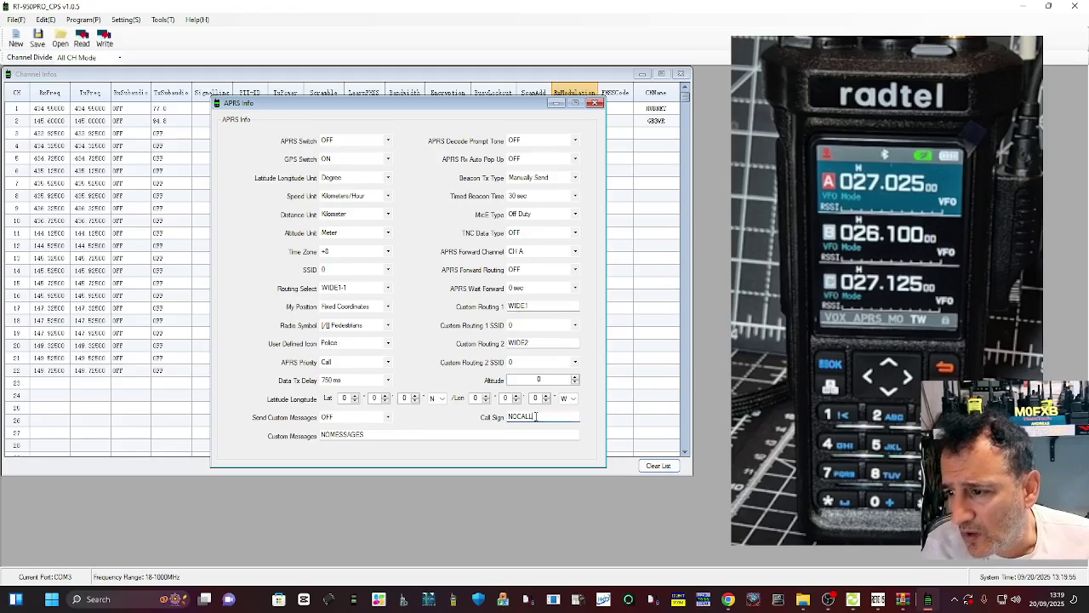
{"action": "double_click", "coordinate": [536, 416]}
{"action": "type", "text": "M0FXB"}
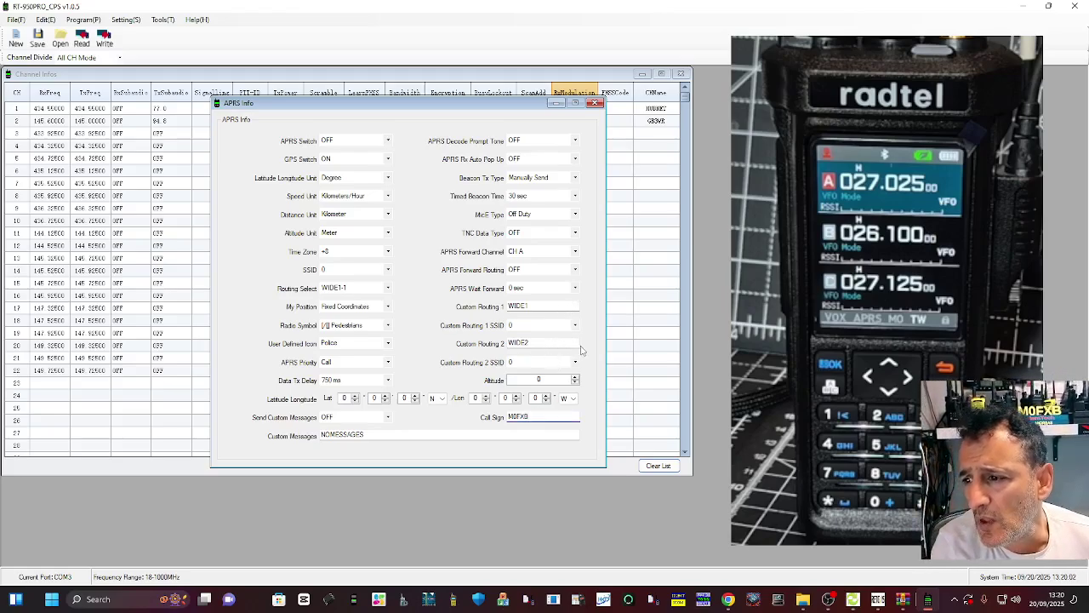
Set the APRS Routing Select to WIDE1-1,WIDE2-1 and the SSID to 5.
{"action": "left_click", "coordinate": [389, 287]}
{"action": "left_click", "coordinate": [376, 315]}
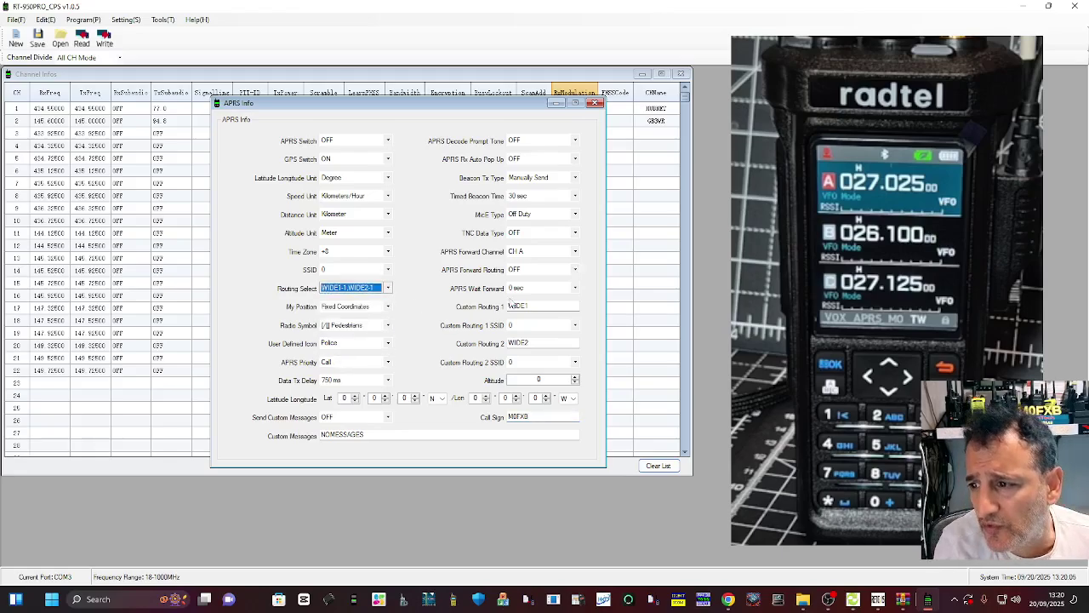
{"action": "left_click", "coordinate": [388, 269]}
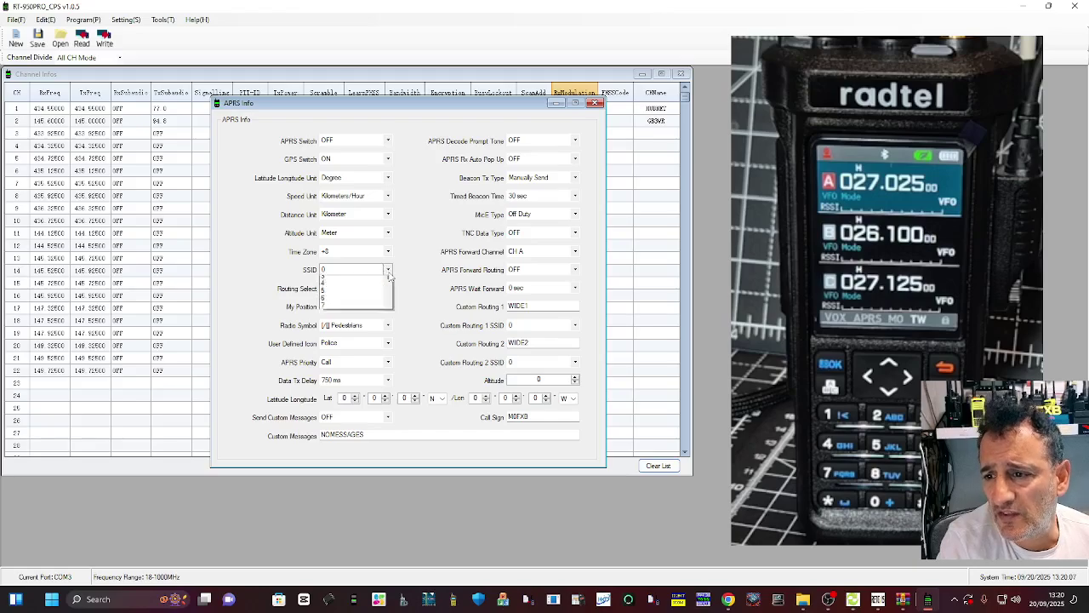
{"action": "left_click", "coordinate": [353, 316]}
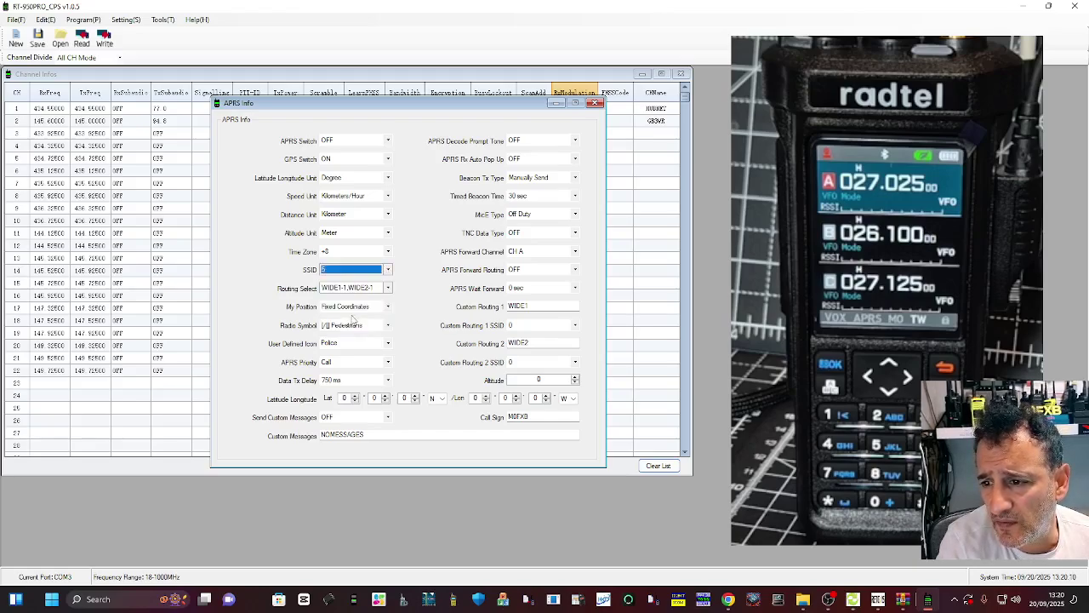
{"action": "left_click", "coordinate": [828, 599]}
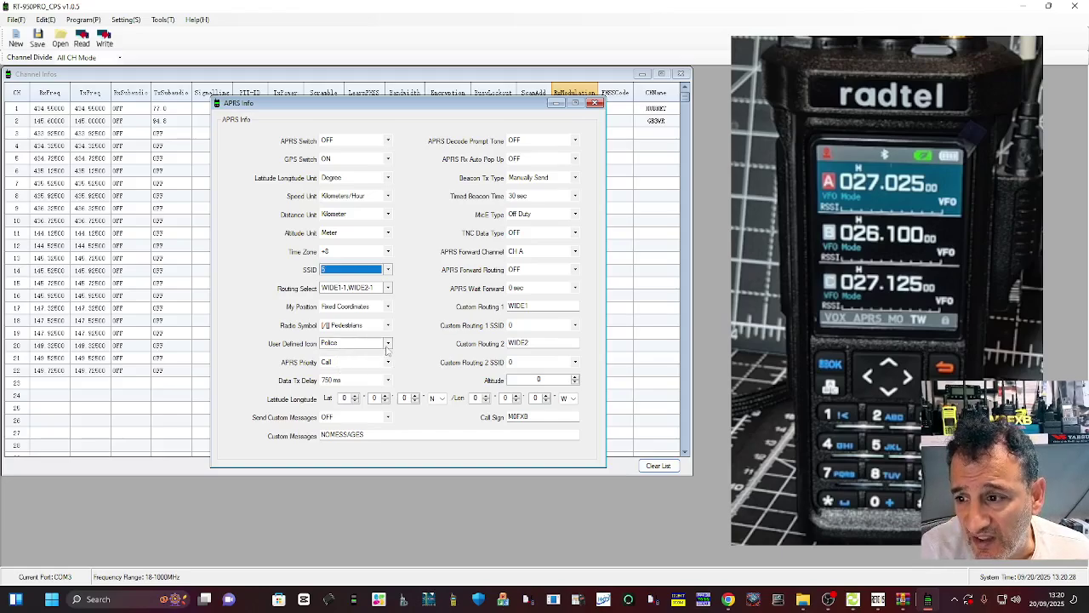
Browse the User Defined Icon choices and set the icon to Boy Scouts.
{"action": "left_click", "coordinate": [388, 343]}
{"action": "scroll", "coordinate": [369, 383], "scroll_direction": "down", "scroll_amount": 1}
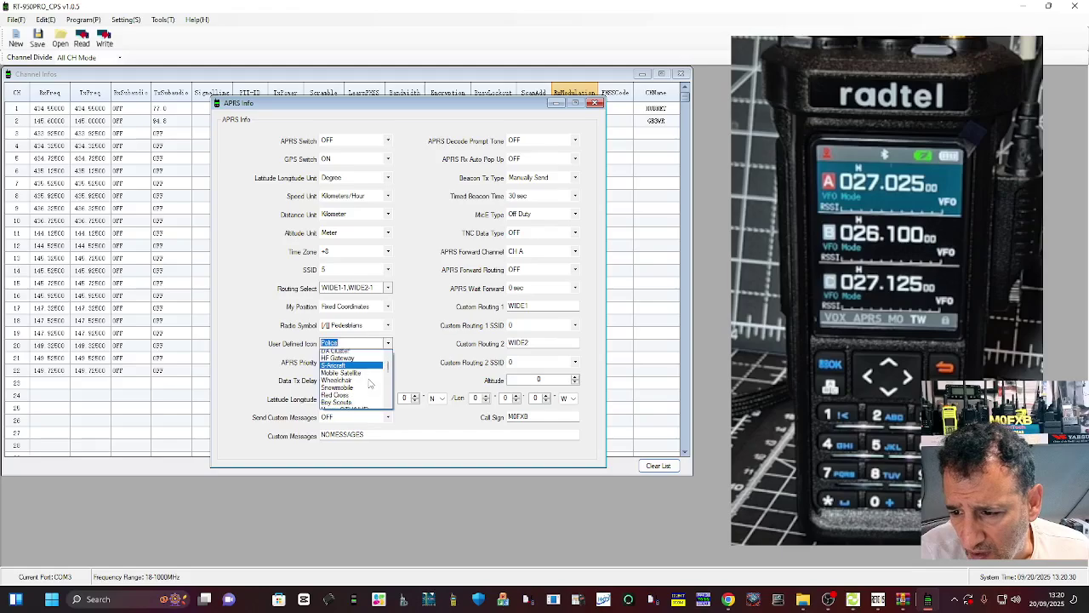
{"action": "scroll", "coordinate": [366, 387], "scroll_direction": "up", "scroll_amount": 2}
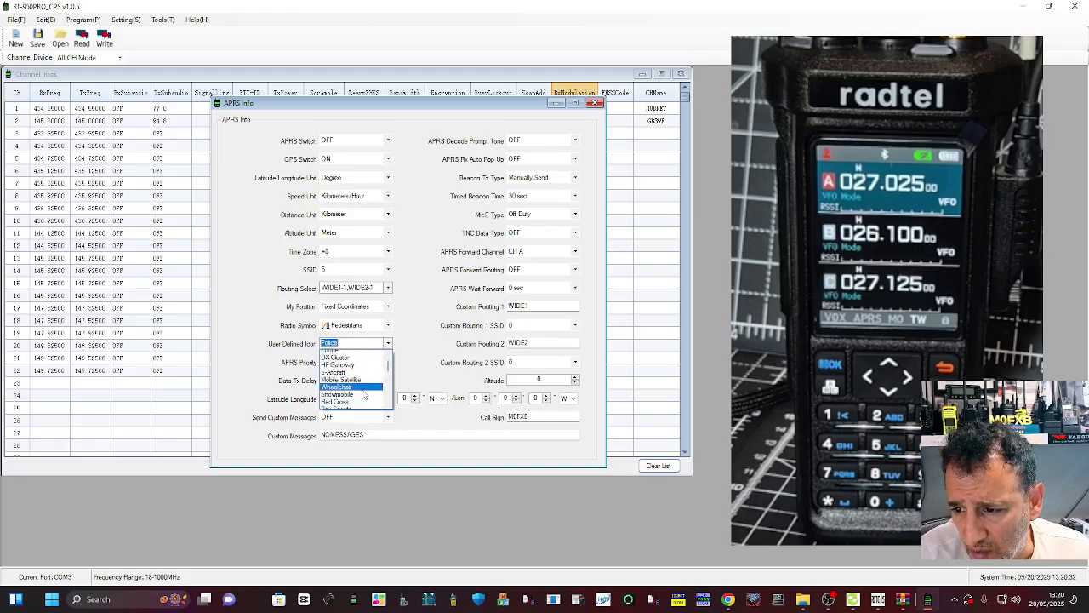
{"action": "scroll", "coordinate": [362, 393], "scroll_direction": "down", "scroll_amount": 3}
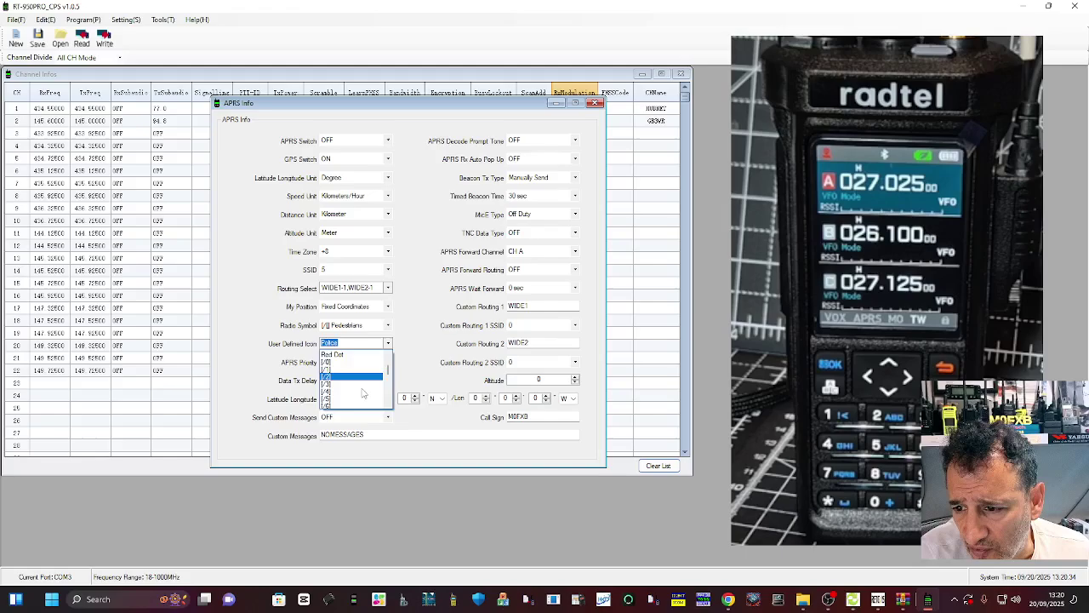
{"action": "scroll", "coordinate": [361, 392], "scroll_direction": "down", "scroll_amount": 8}
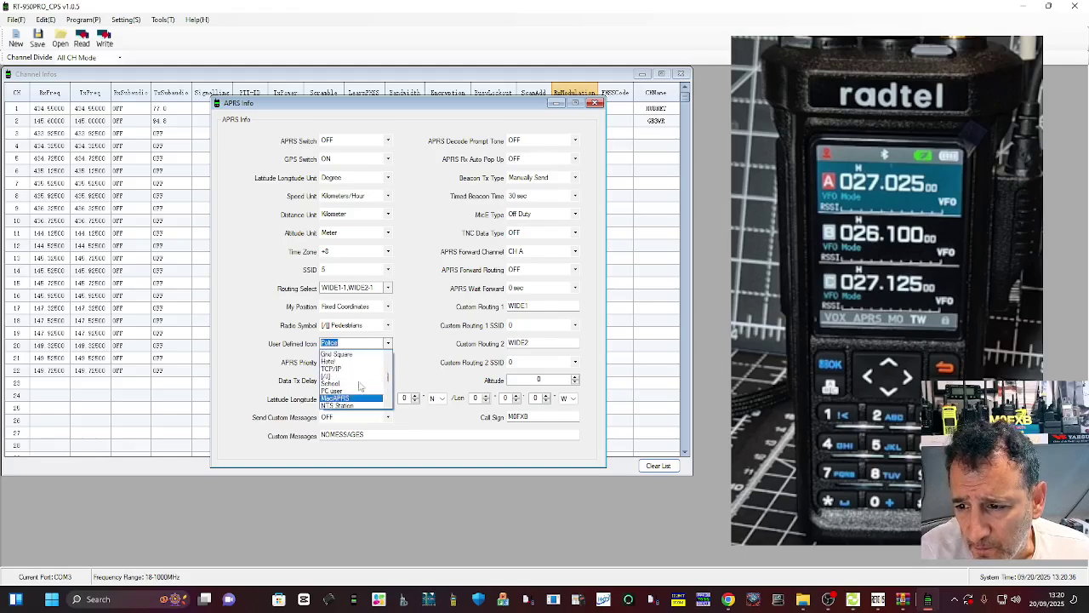
{"action": "scroll", "coordinate": [359, 387], "scroll_direction": "up", "scroll_amount": 3}
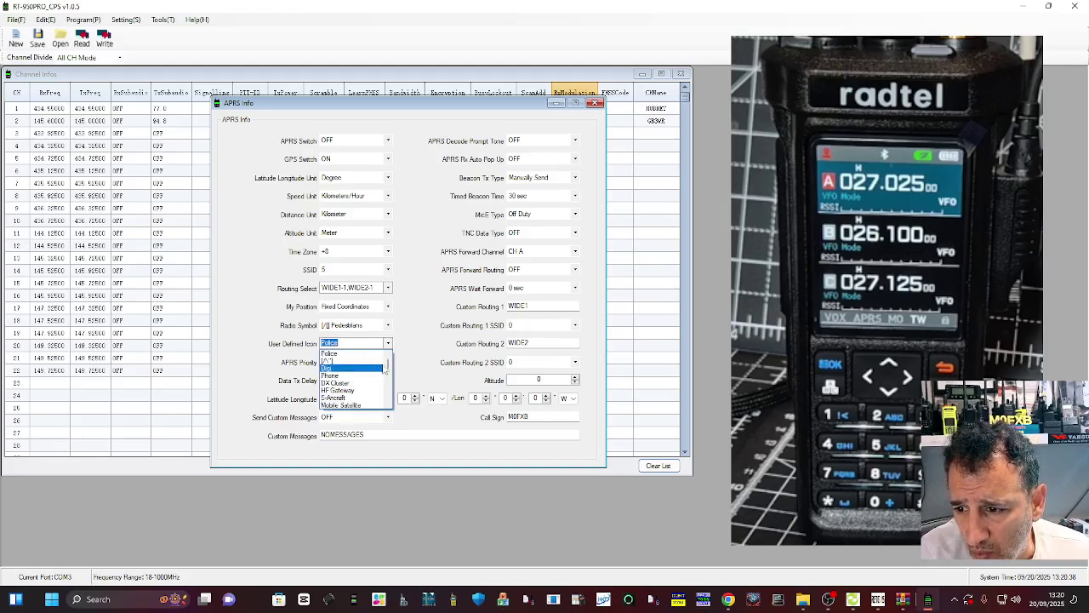
{"action": "scroll", "coordinate": [362, 387], "scroll_direction": "down", "scroll_amount": 2}
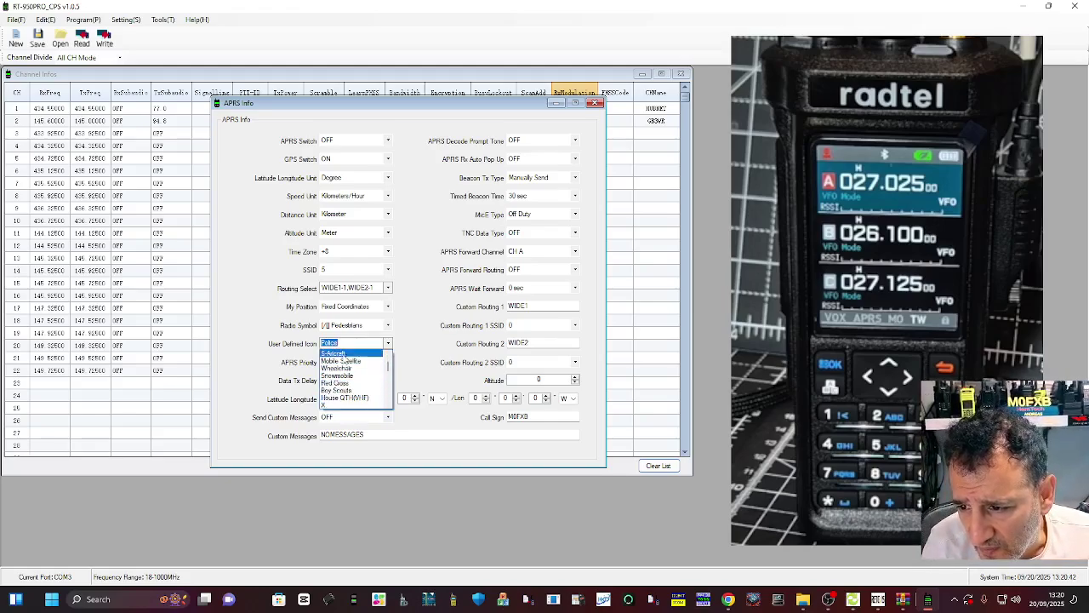
{"action": "left_click", "coordinate": [349, 393]}
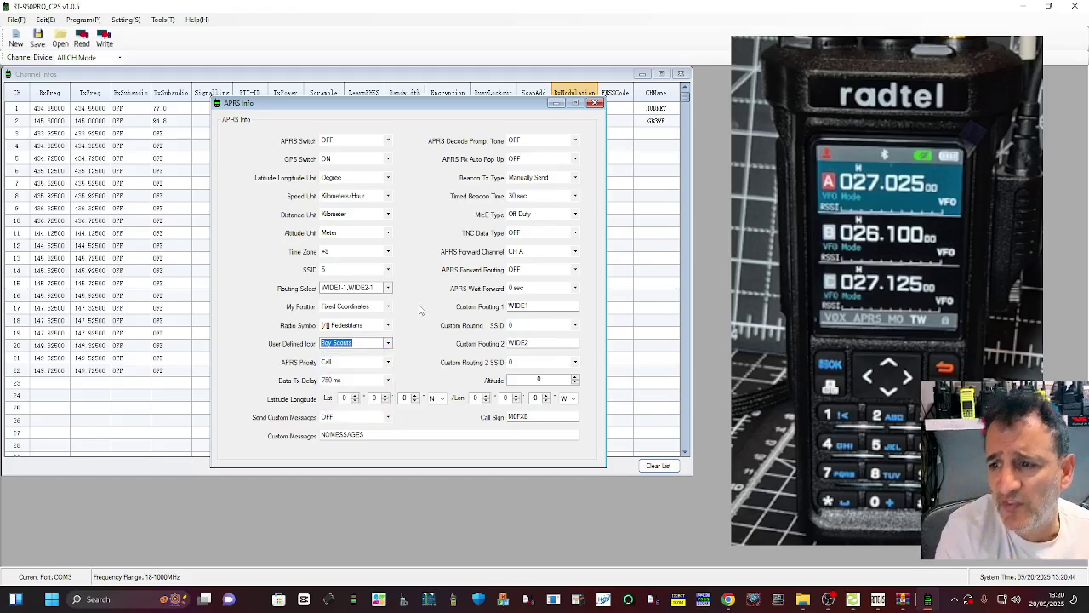
Set My Position to GPS Coordinates in the APRS settings.
{"action": "left_click", "coordinate": [388, 307]}
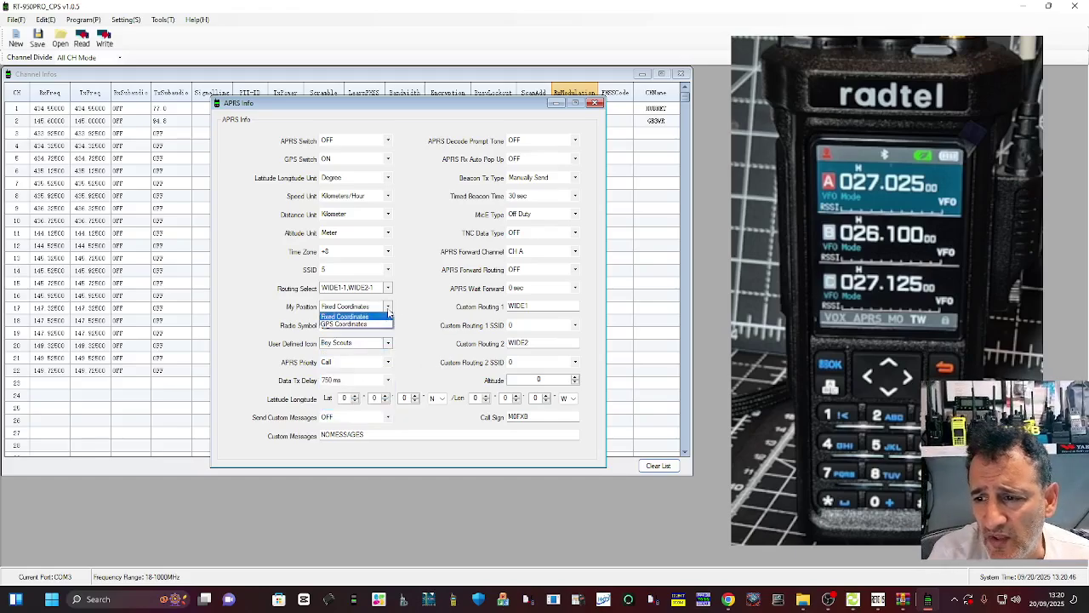
{"action": "left_click", "coordinate": [389, 313]}
{"action": "left_click", "coordinate": [388, 308]}
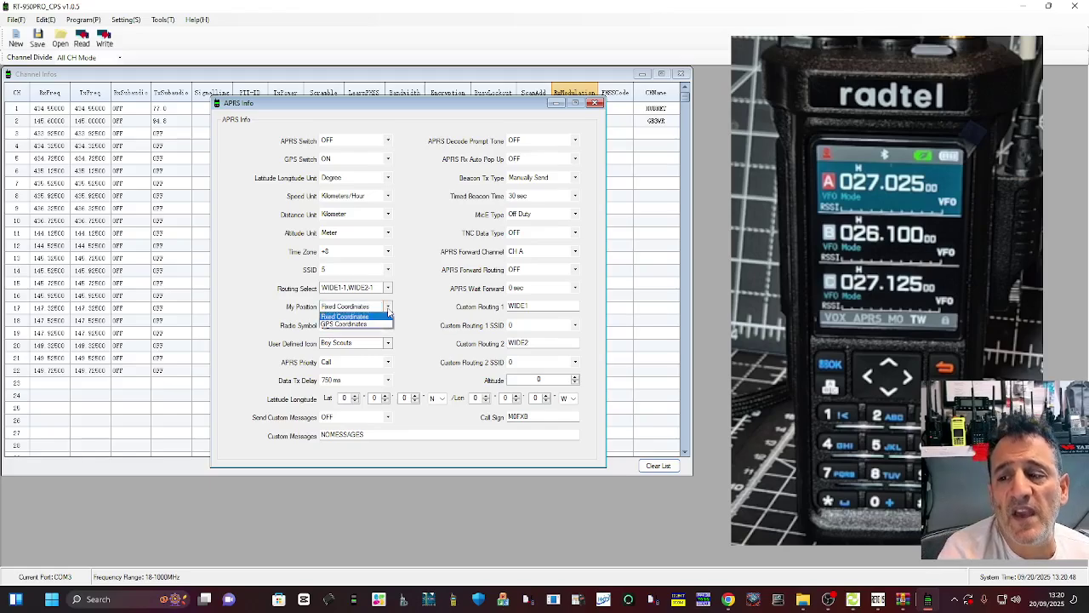
{"action": "left_click", "coordinate": [388, 314]}
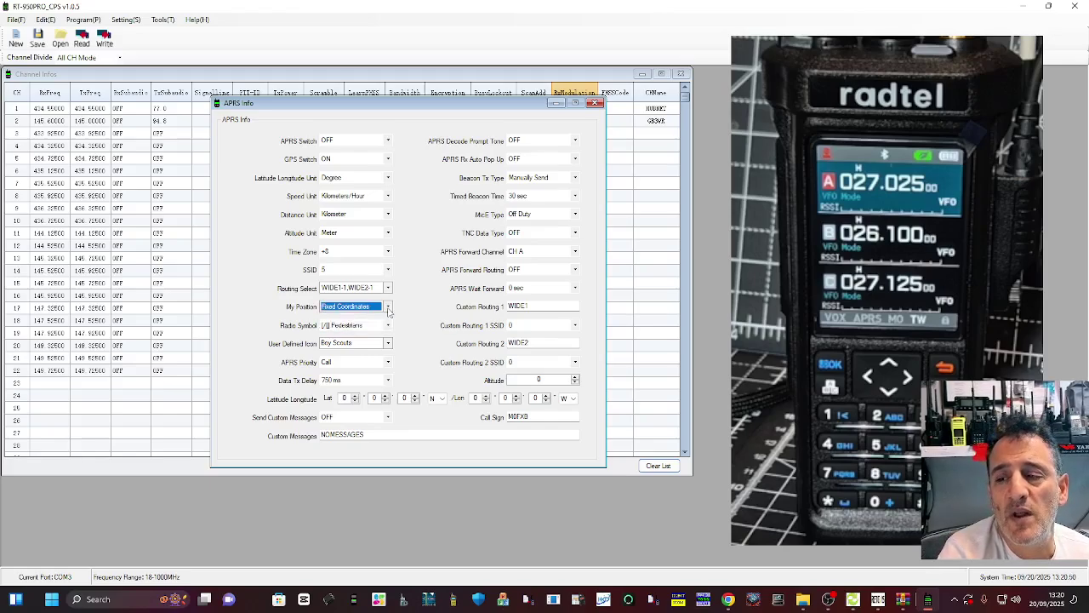
{"action": "left_click", "coordinate": [388, 311]}
{"action": "left_click", "coordinate": [381, 325]}
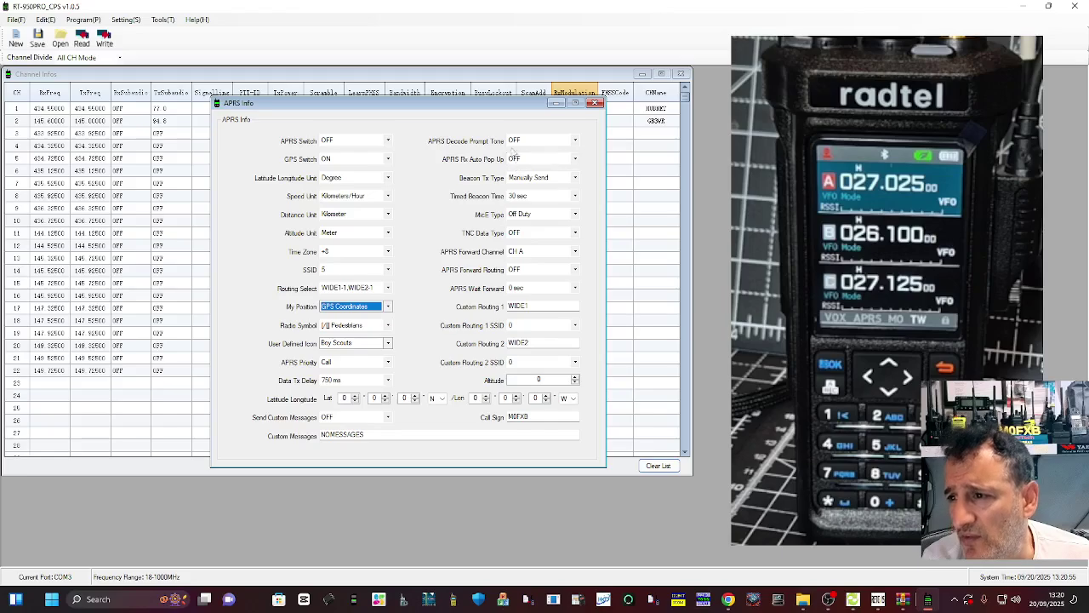
Turn the APRS Decode Prompt Tone and the APRS Rx Auto Pop Up ON.
{"action": "left_click", "coordinate": [574, 140]}
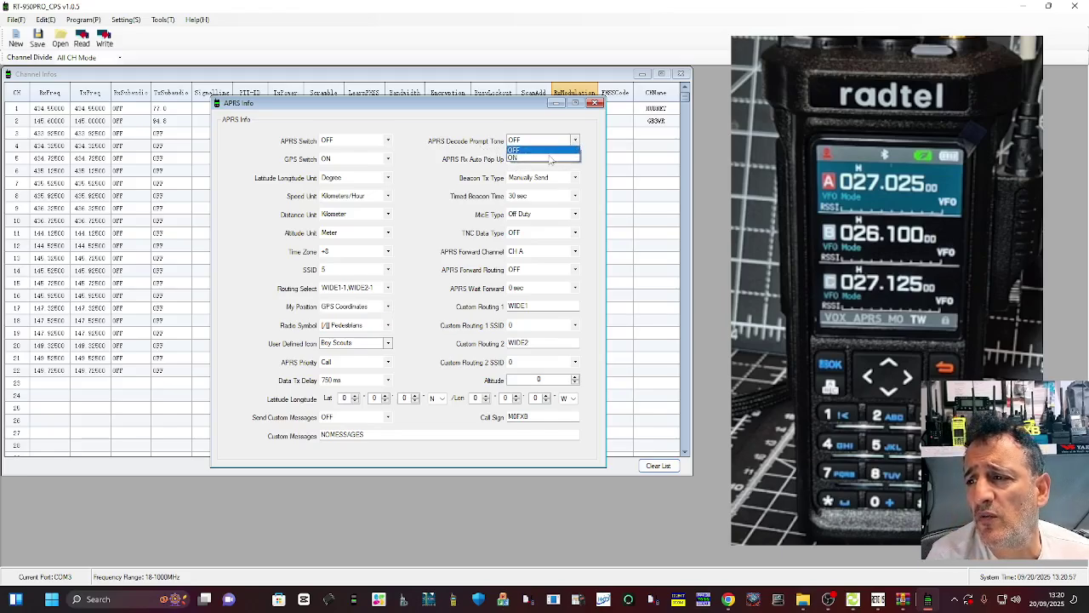
{"action": "left_click", "coordinate": [551, 160]}
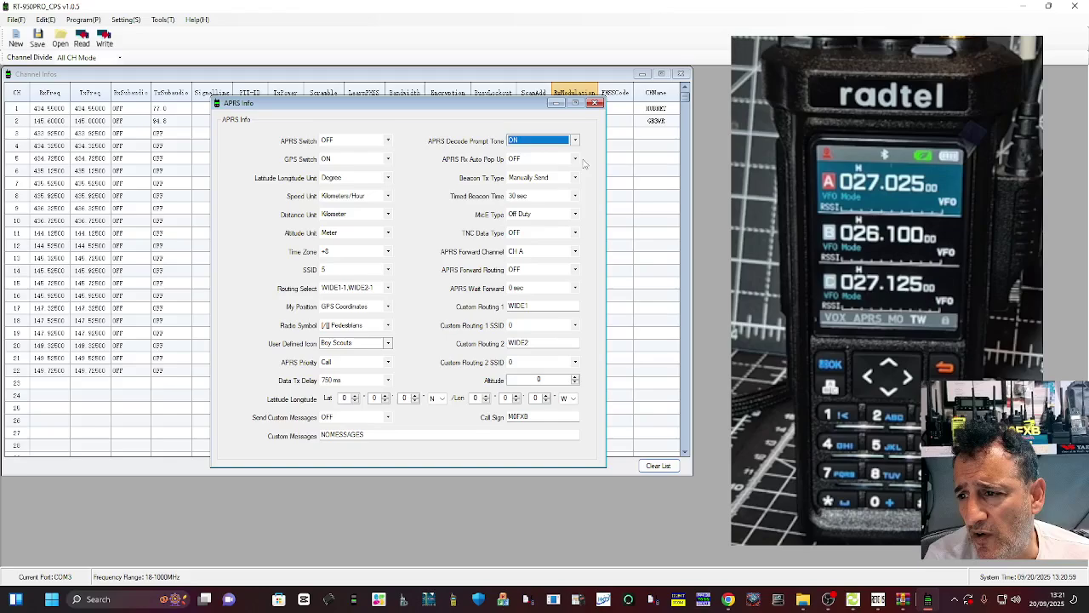
{"action": "left_click", "coordinate": [576, 159]}
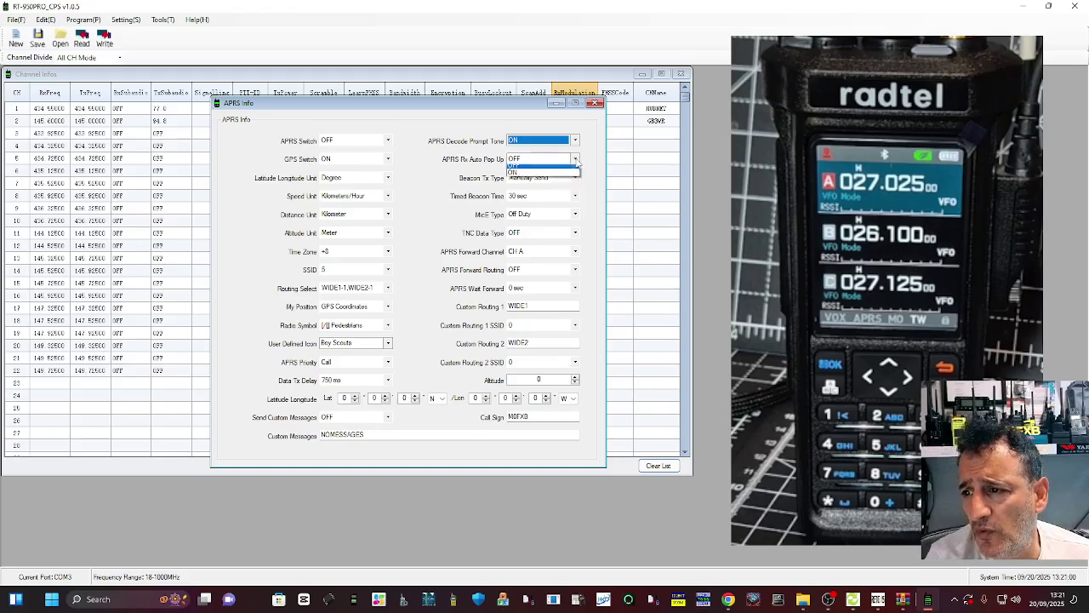
{"action": "left_click", "coordinate": [546, 177]}
Keep the Beacon Tx Type at Manually Send and set the Timed Beacon Time to 5 min.
{"action": "left_click", "coordinate": [575, 178]}
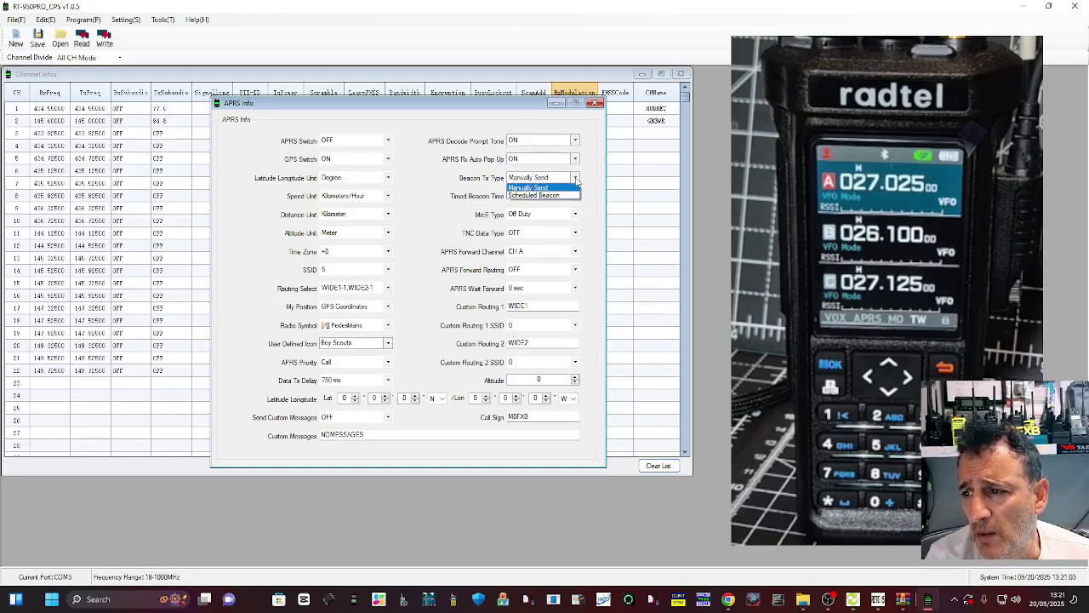
{"action": "left_click", "coordinate": [576, 181]}
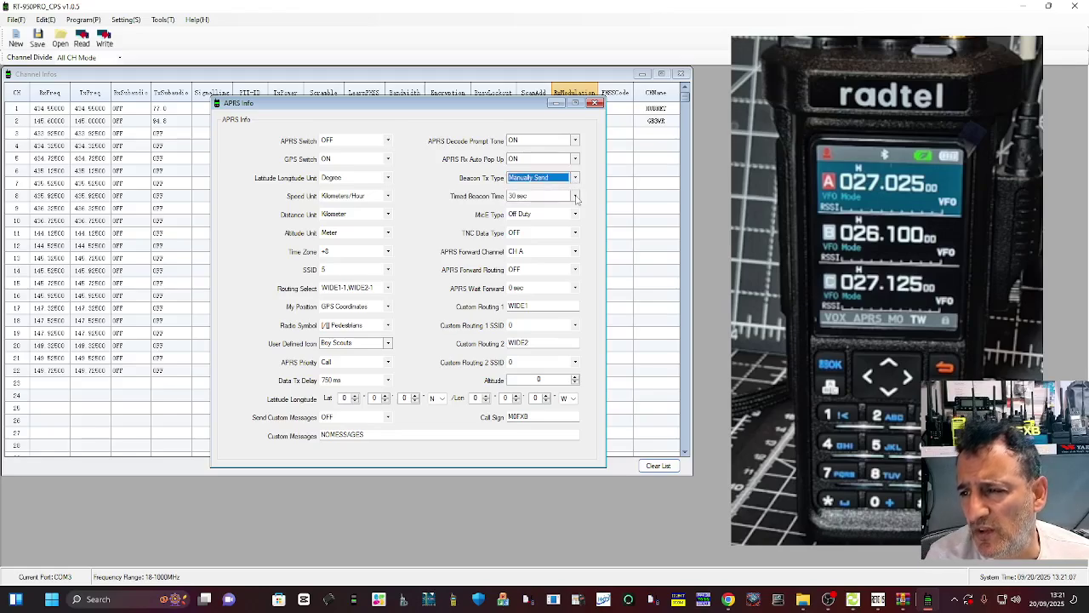
{"action": "left_click", "coordinate": [576, 197]}
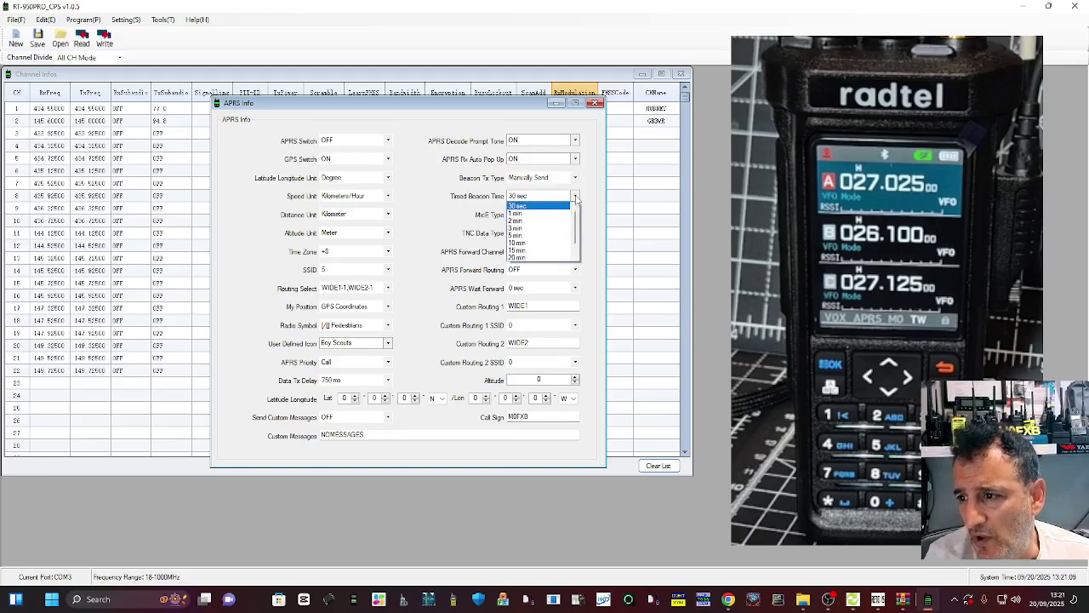
{"action": "left_click", "coordinate": [558, 242]}
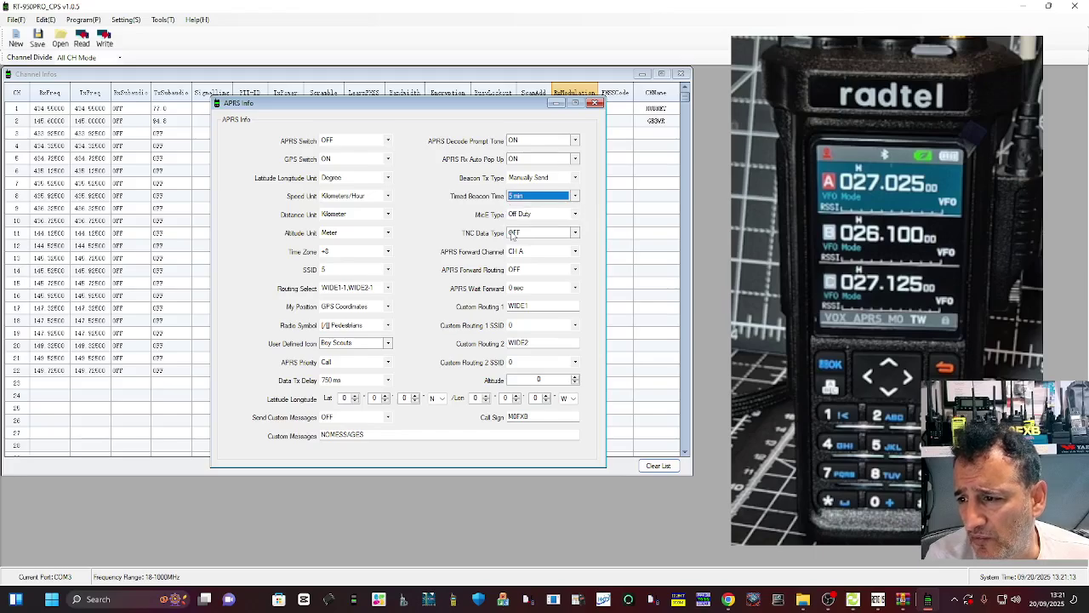
Check the choices for the TNC Data Type, keeping it OFF.
{"action": "left_click", "coordinate": [577, 233]}
{"action": "left_click", "coordinate": [578, 237]}
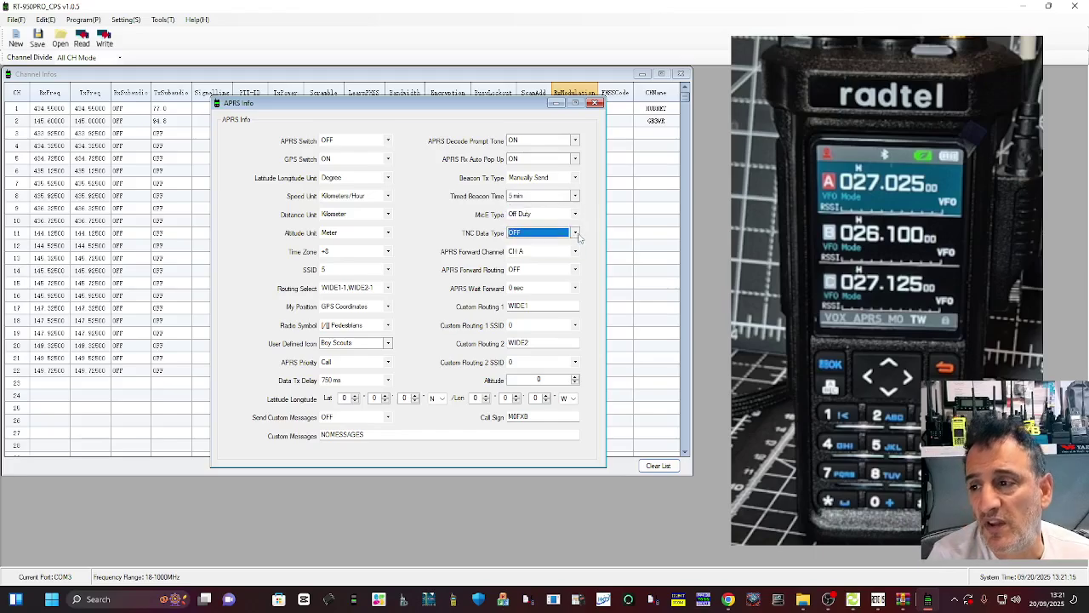
{"action": "left_click", "coordinate": [578, 237]}
{"action": "left_click", "coordinate": [578, 237]}
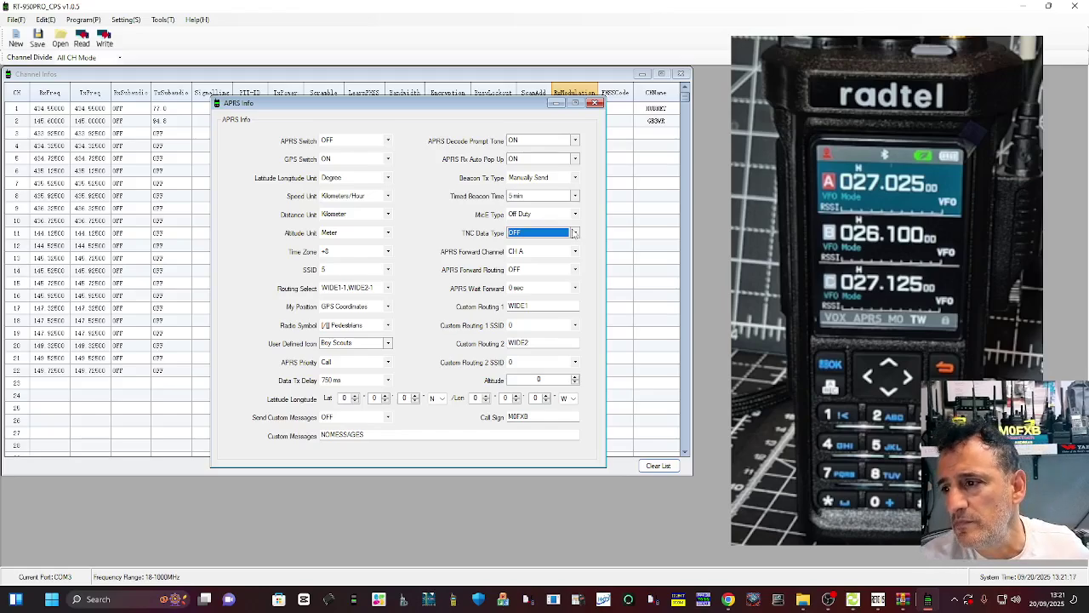
{"action": "left_click", "coordinate": [576, 234]}
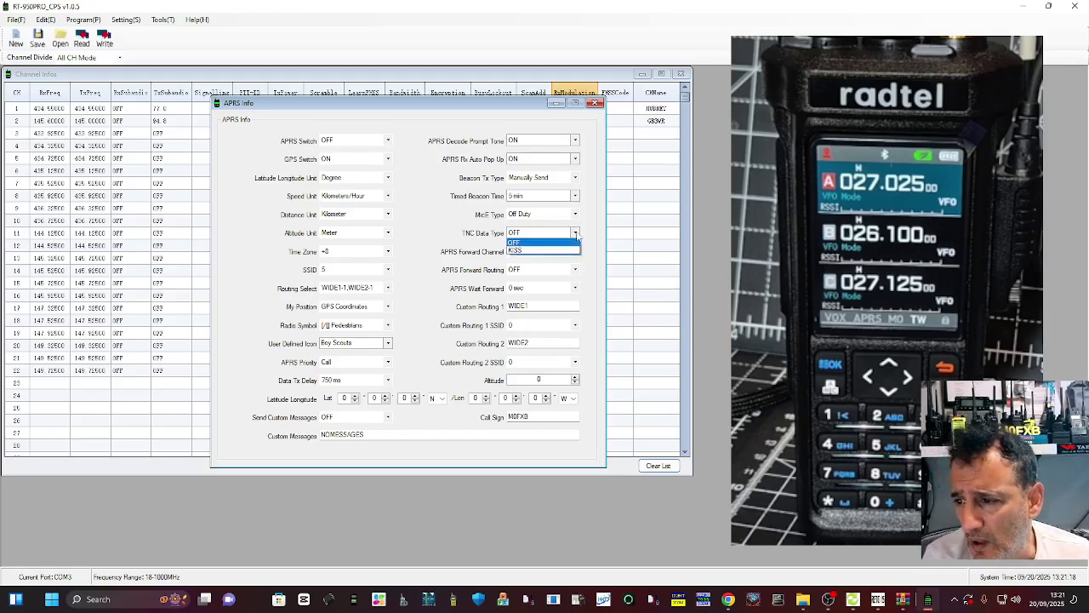
{"action": "left_click", "coordinate": [536, 250]}
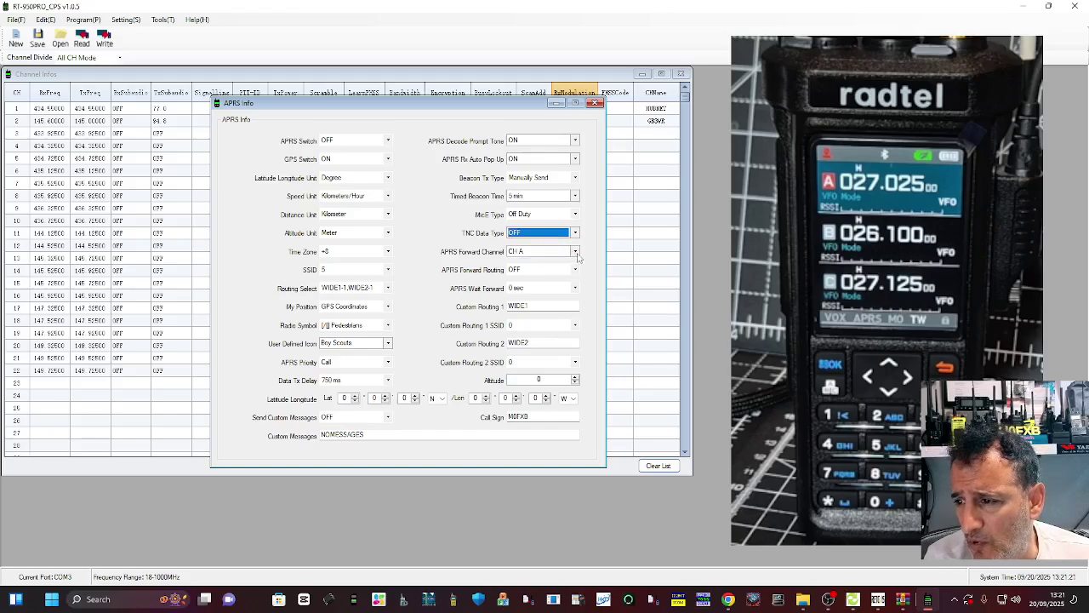
Keep the APRS Forward Channel at CH A and set the APRS Forward Routing to WIDE1,WIDE2.
{"action": "left_click", "coordinate": [575, 251]}
{"action": "left_click", "coordinate": [538, 260]}
{"action": "left_click", "coordinate": [576, 269]}
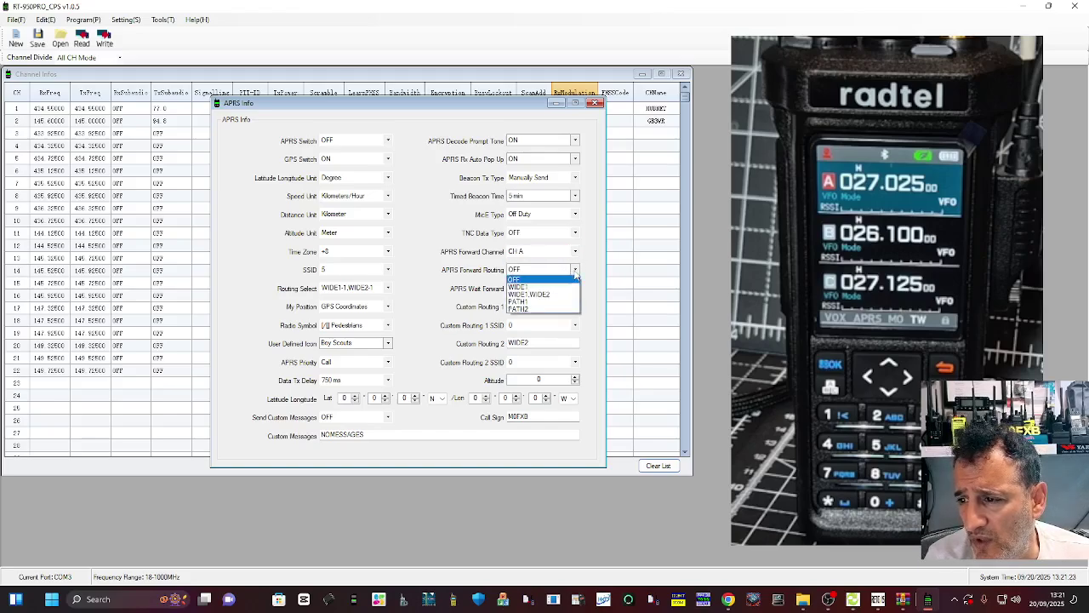
{"action": "left_click", "coordinate": [528, 294]}
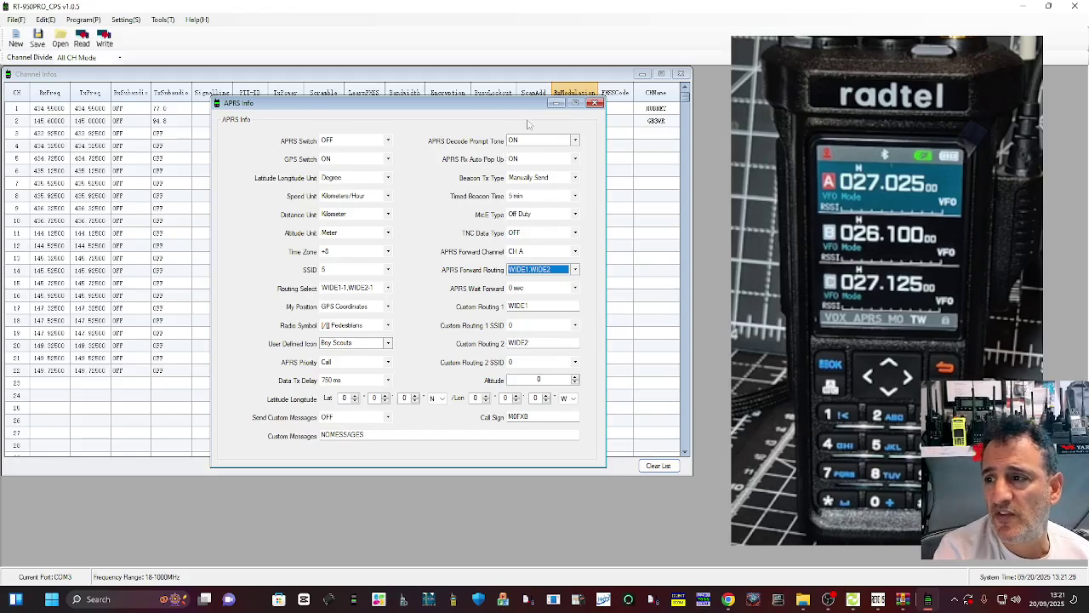
Close the APRS settings and write the programmed data to the radio.
{"action": "left_click", "coordinate": [596, 103]}
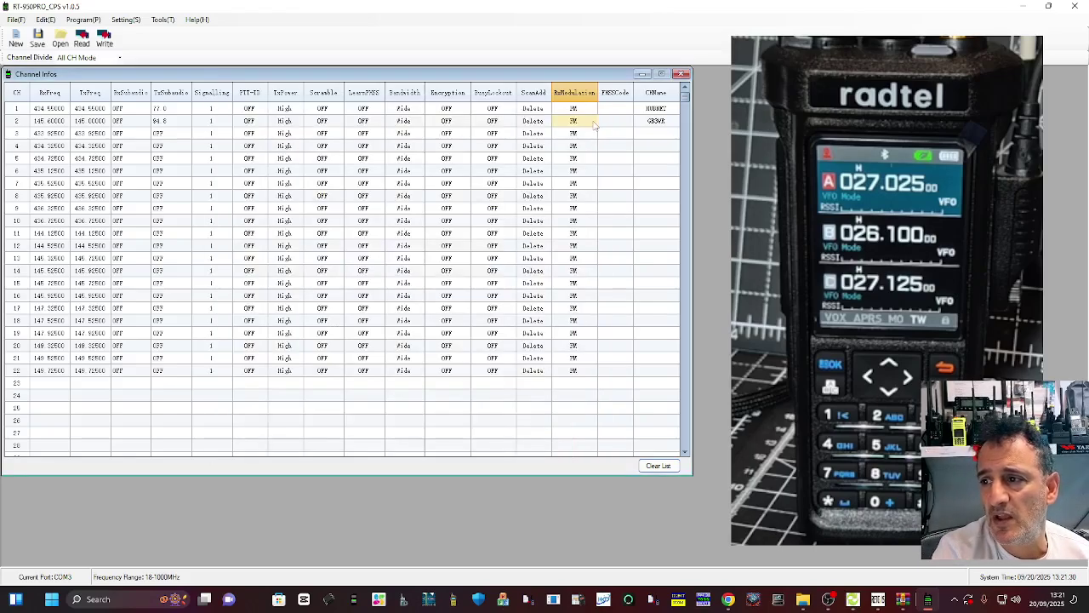
{"action": "left_click", "coordinate": [106, 47]}
{"action": "left_click", "coordinate": [484, 313]}
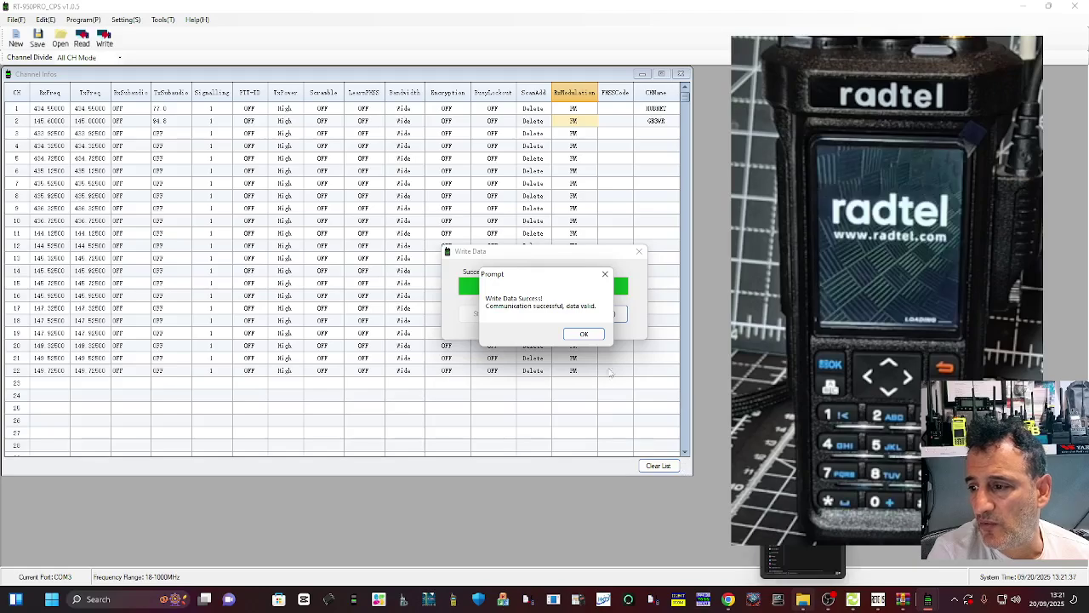
{"action": "left_click", "coordinate": [584, 333]}
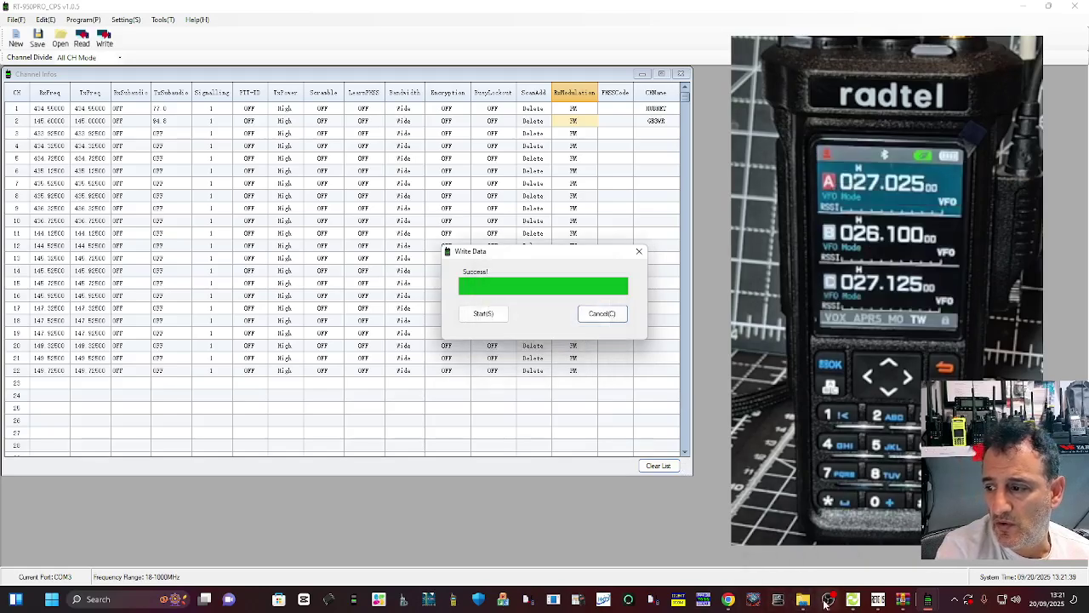
Switch to Radtel's software download page in the browser, then download and open the RT-950 PRO firmware V0.18 250919 archive.
{"action": "left_click", "coordinate": [825, 601]}
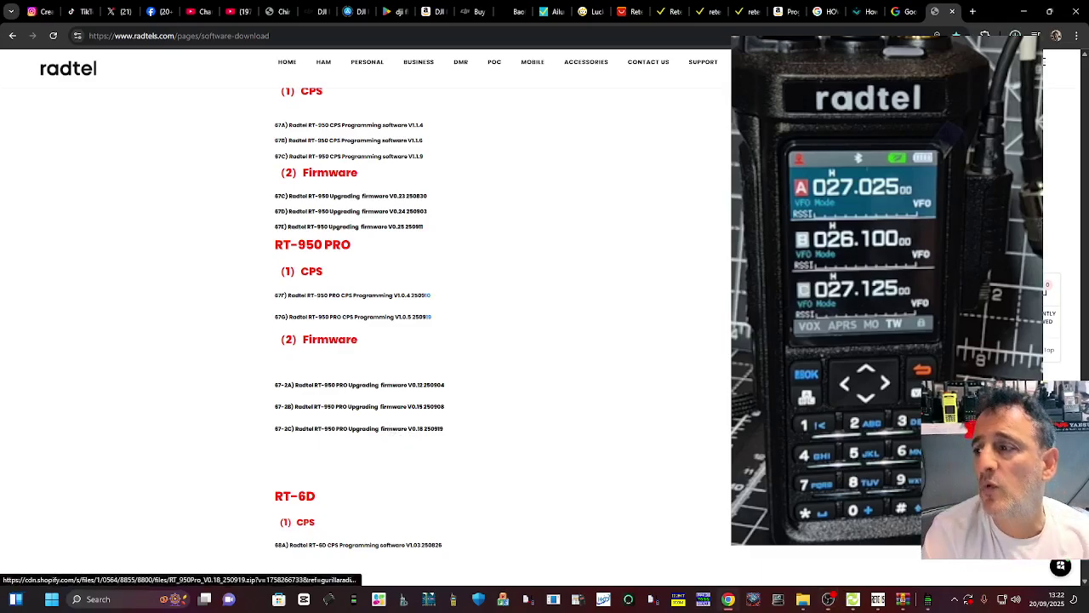
{"action": "left_click", "coordinate": [366, 428]}
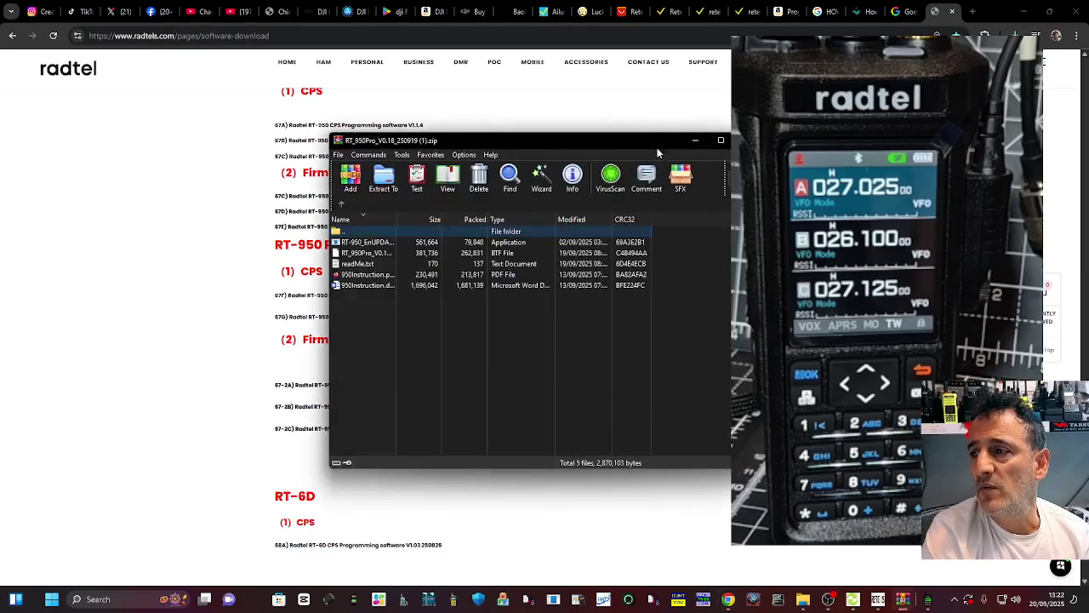
Move the firmware archive window aside, then dismiss the Write Data dialog and close the RT-950PRO CPS programming software.
{"action": "left_click_drag", "start_coordinate": [655, 142], "coordinate": [389, 134]}
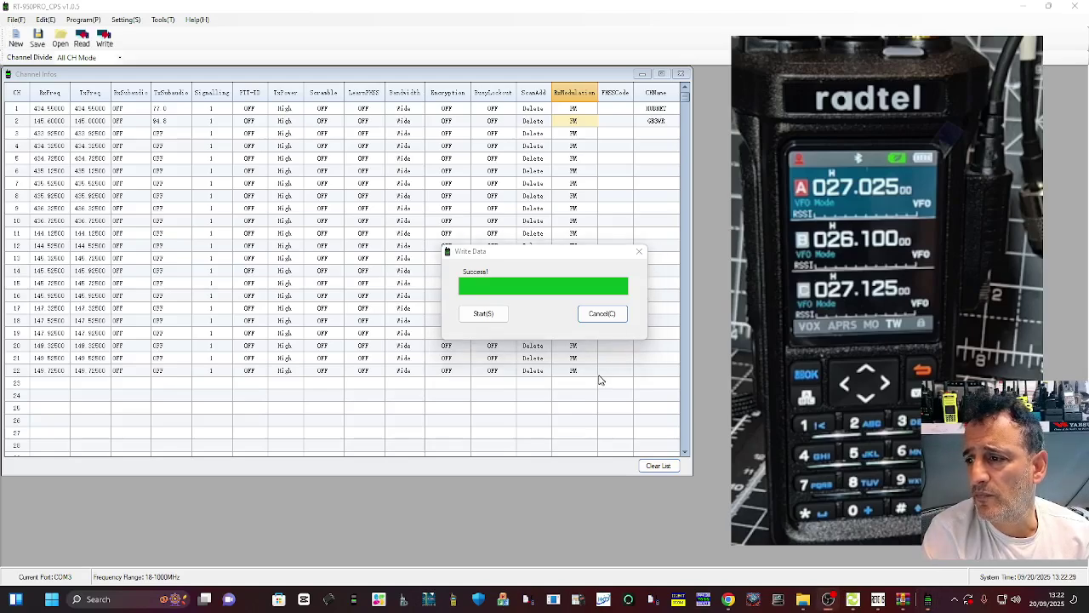
{"action": "left_click", "coordinate": [602, 314]}
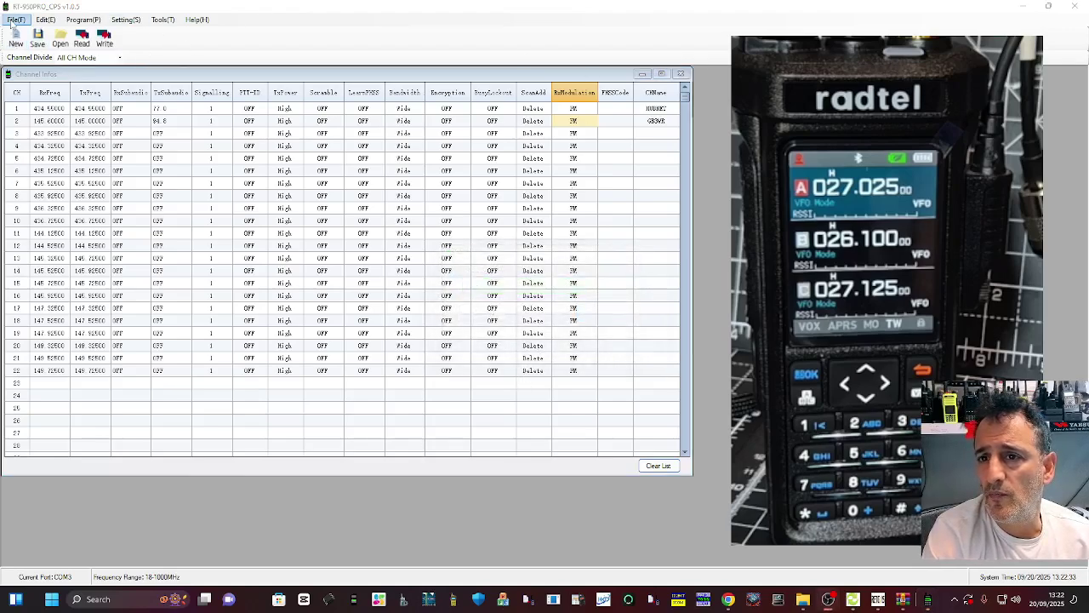
{"action": "left_click", "coordinate": [15, 19]}
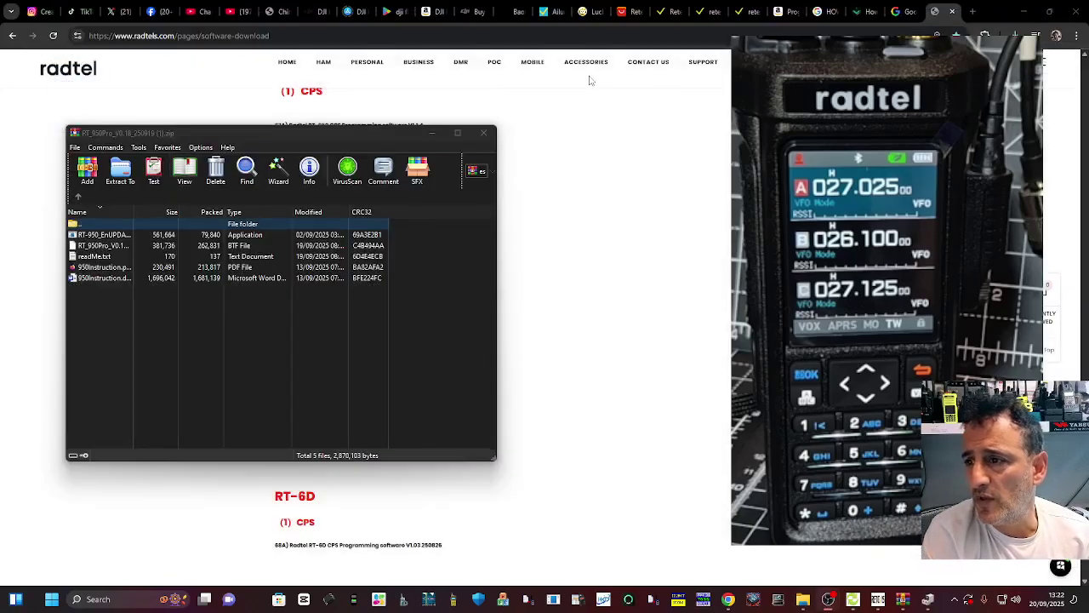
Launch the RT-950 update application from the firmware archive, allowing it to run past Windows SmartScreen, and place its window over the archive.
{"action": "left_click", "coordinate": [120, 247]}
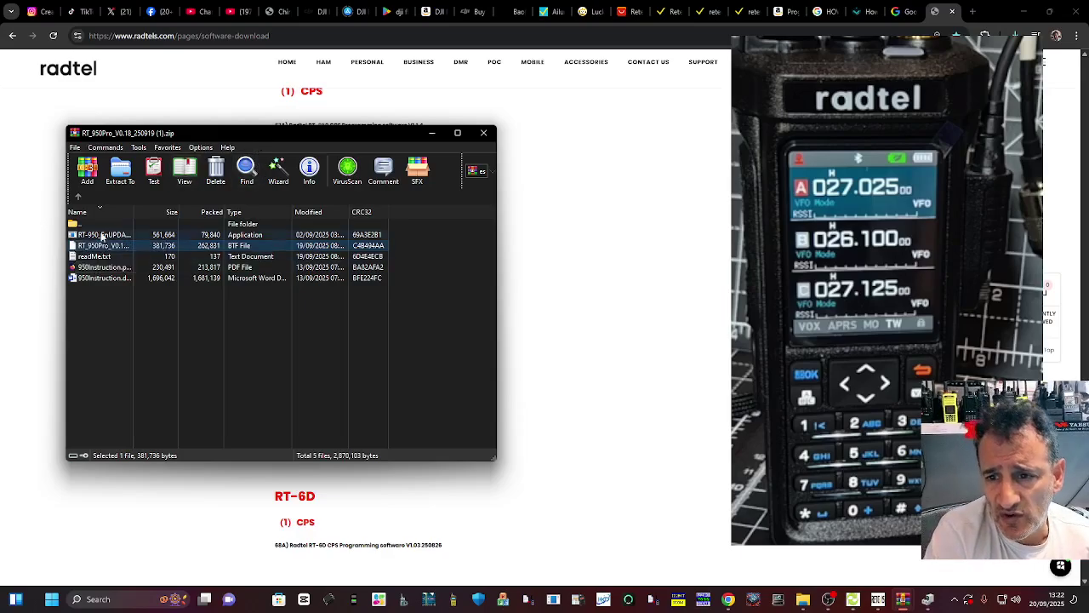
{"action": "double_click", "coordinate": [103, 235]}
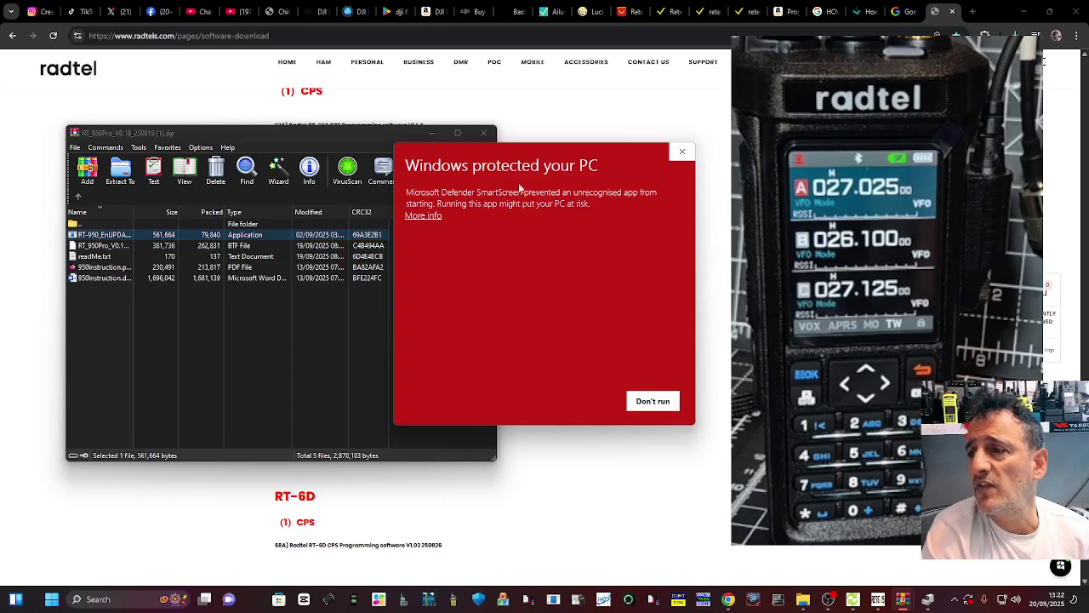
{"action": "left_click_drag", "start_coordinate": [610, 174], "coordinate": [355, 175]}
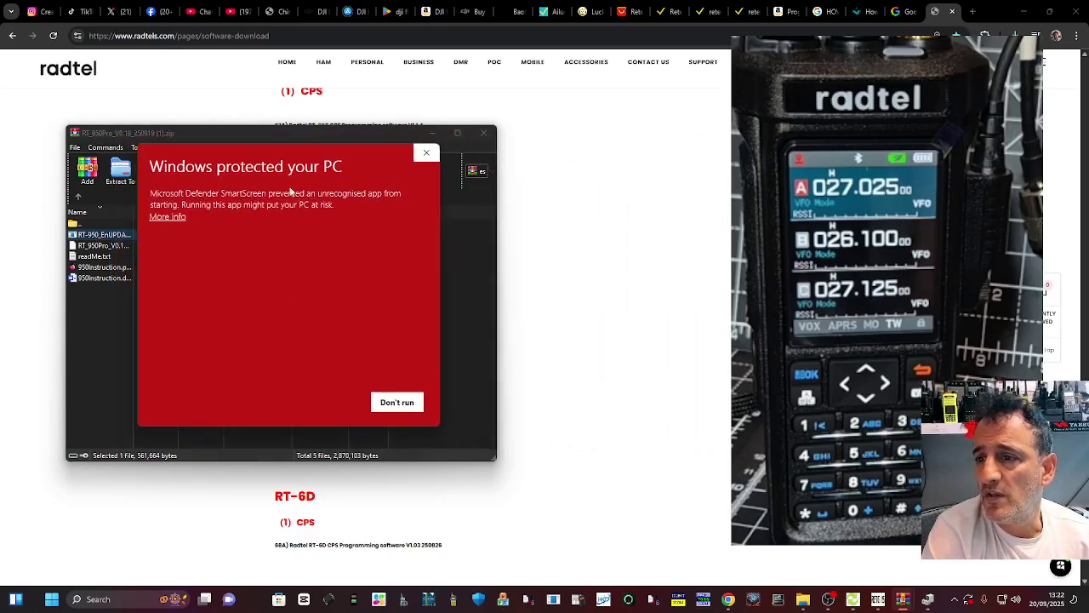
{"action": "left_click", "coordinate": [174, 220]}
{"action": "left_click", "coordinate": [327, 403]}
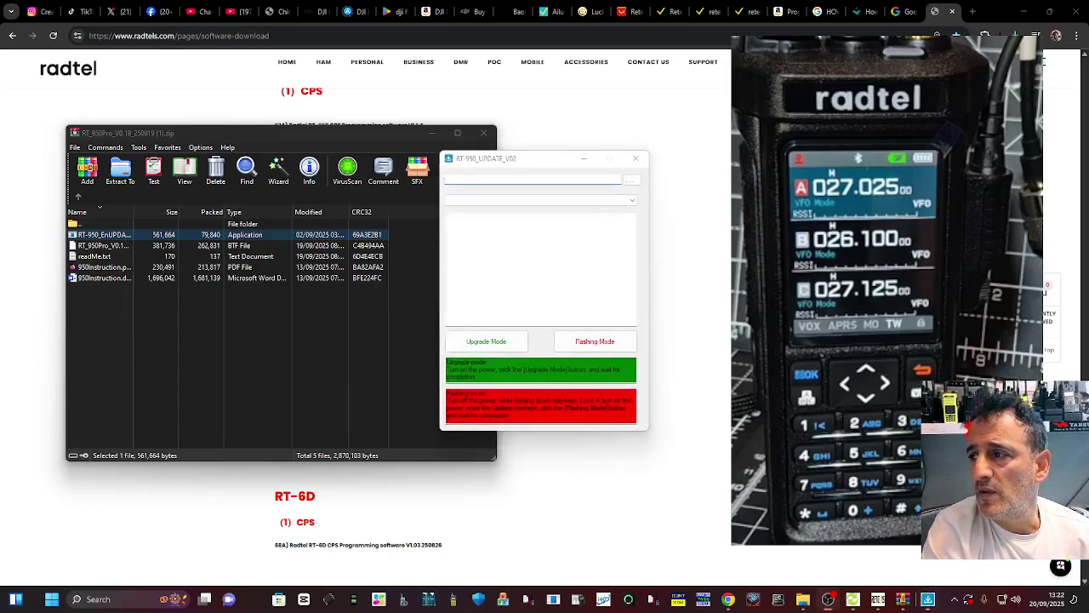
{"action": "left_click_drag", "start_coordinate": [555, 169], "coordinate": [280, 165]}
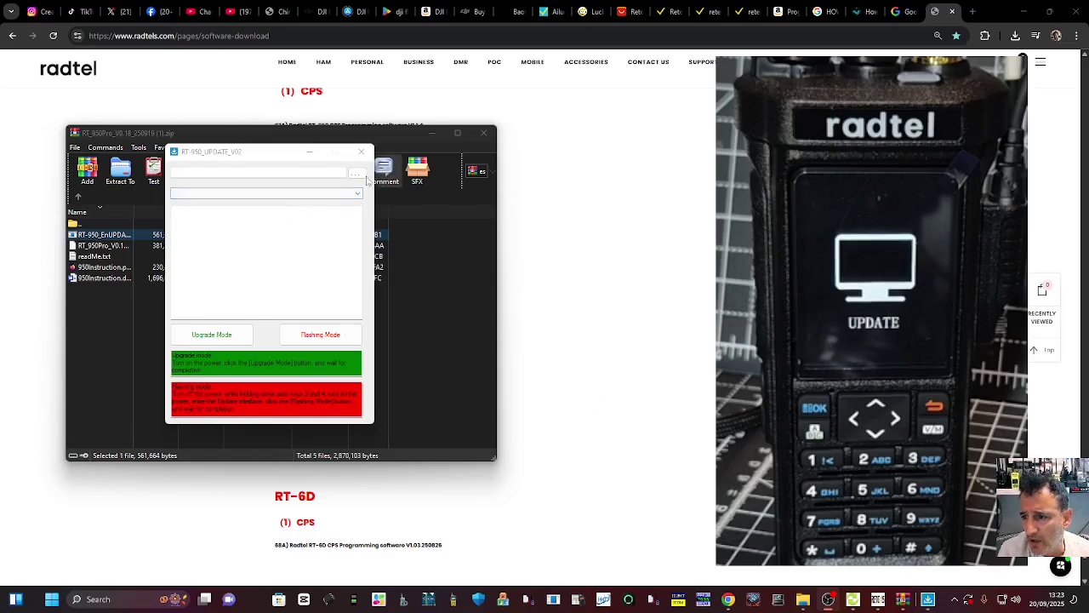
Browse for the BTF firmware file in the RT-950 updater and open the Downloads folder.
{"action": "left_click", "coordinate": [357, 174]}
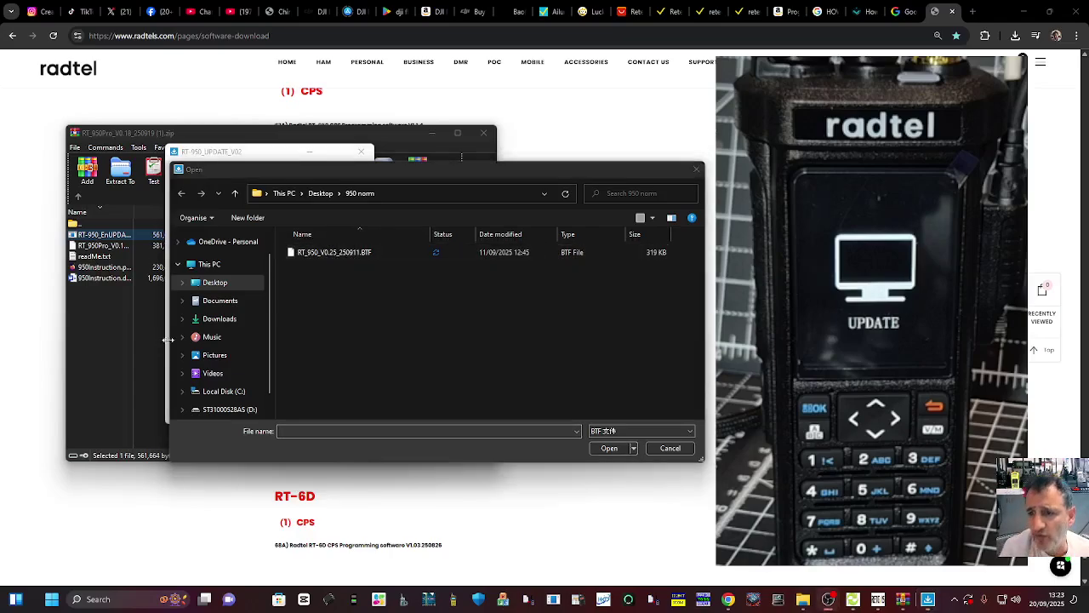
{"action": "left_click", "coordinate": [222, 321]}
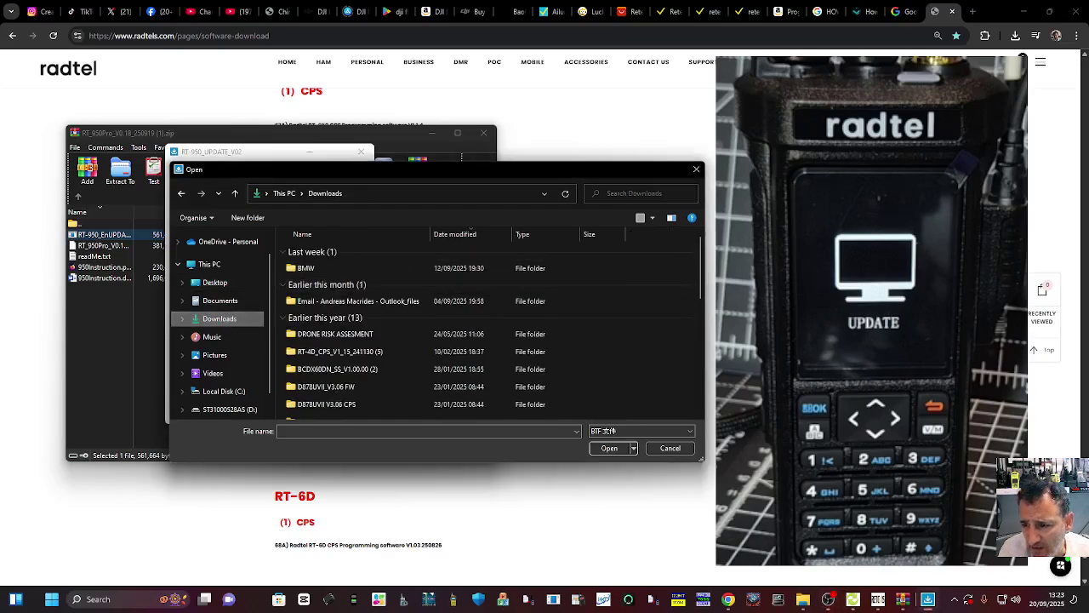